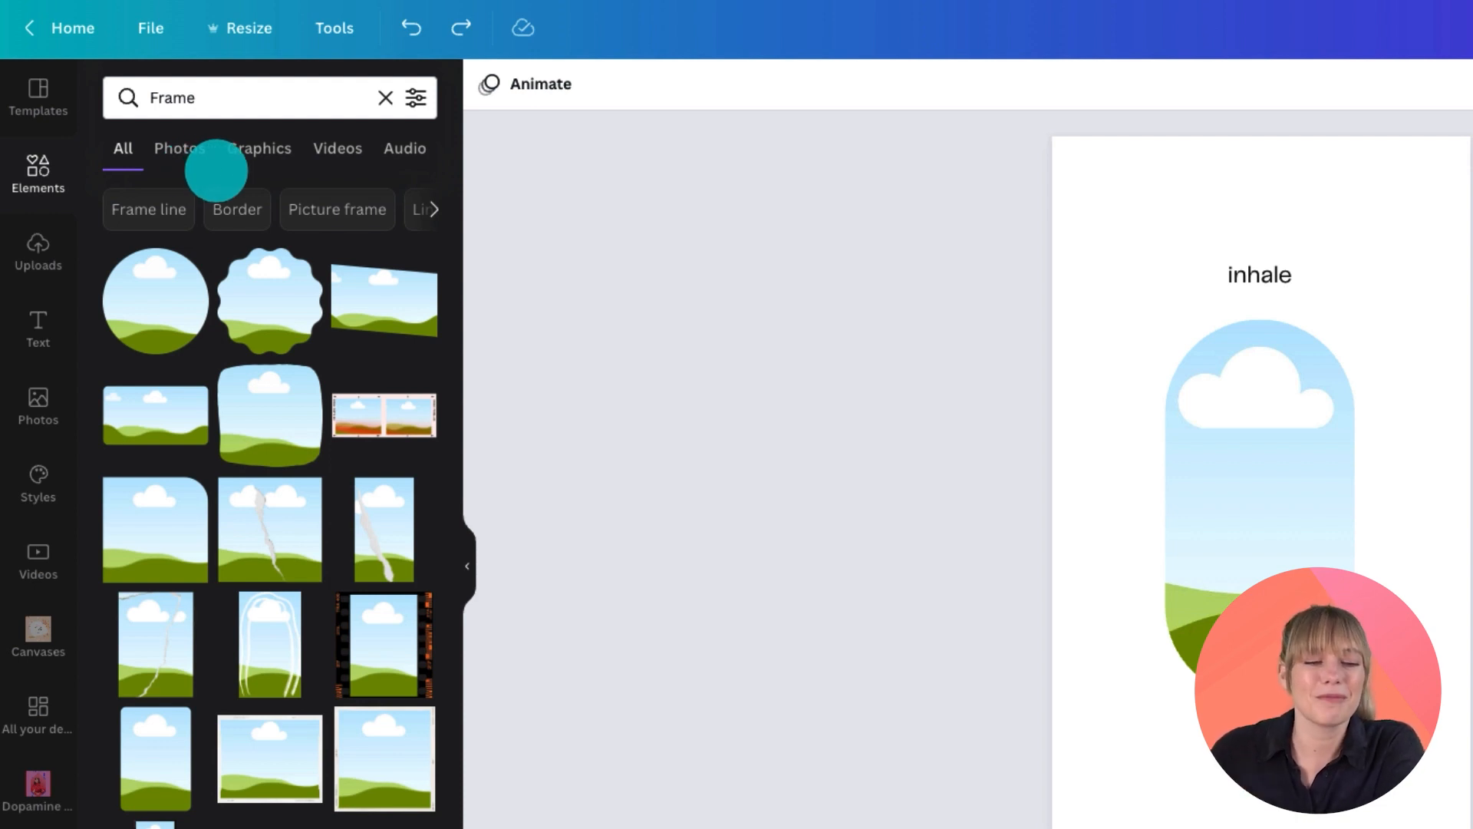
Step: Search the elements library for "holographic chrome"
{"action": "left_click", "coordinate": [215, 98]}
{"action": "left_click_drag", "start_coordinate": [230, 99], "coordinate": [150, 97]}
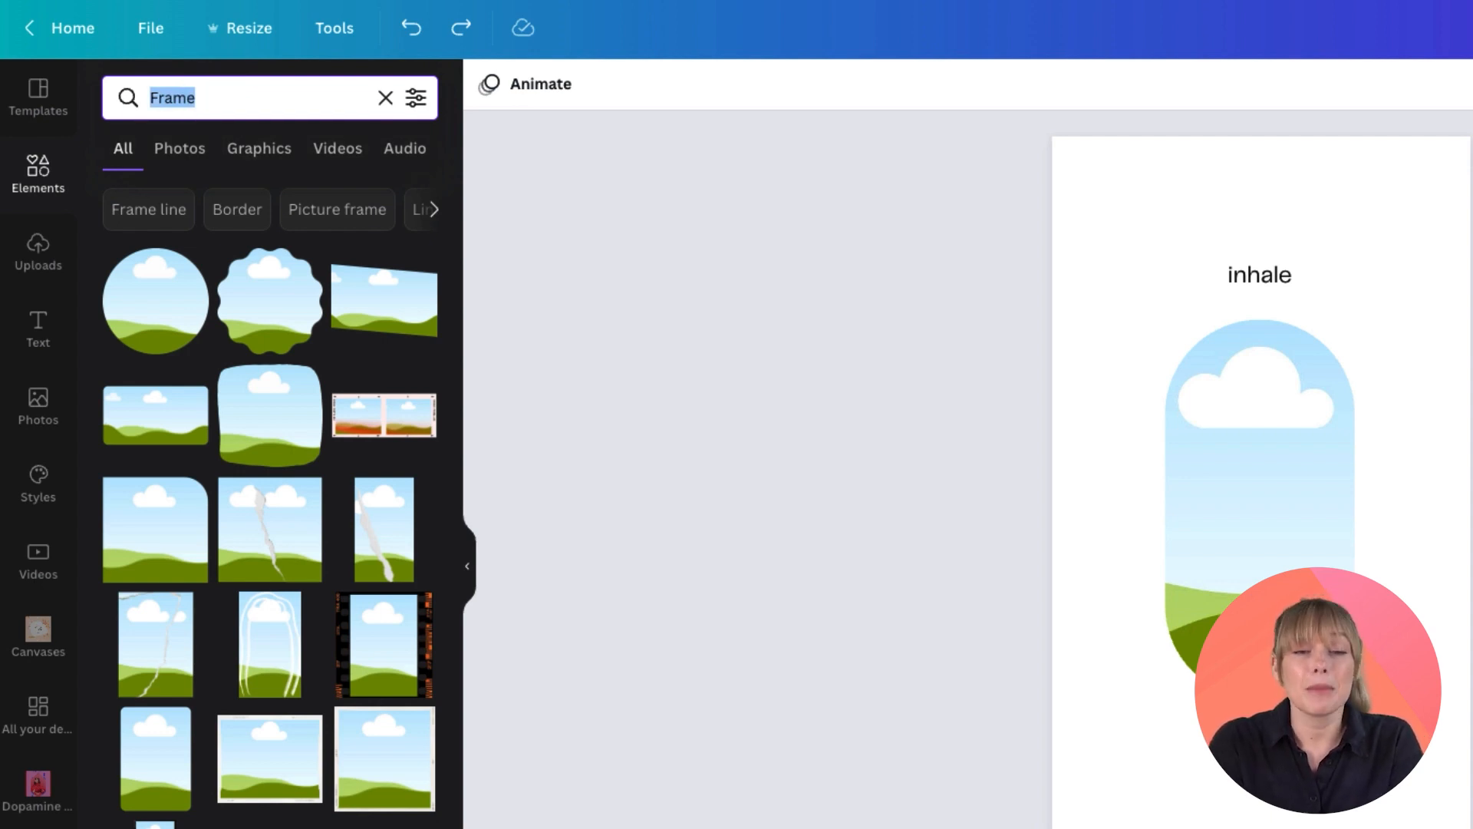
{"action": "type", "text": "holog"}
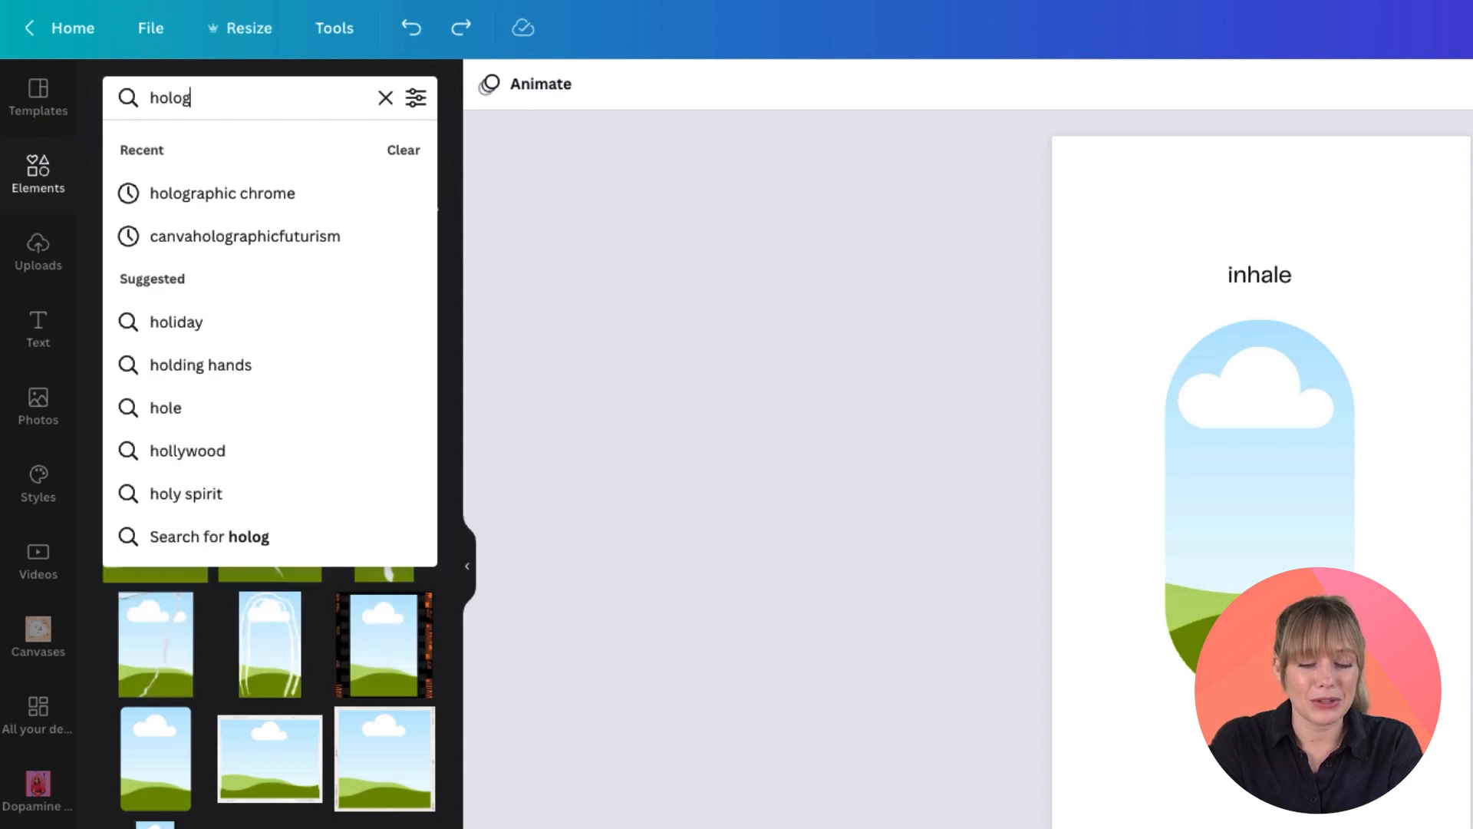
{"action": "type", "text": "raphic chrome"}
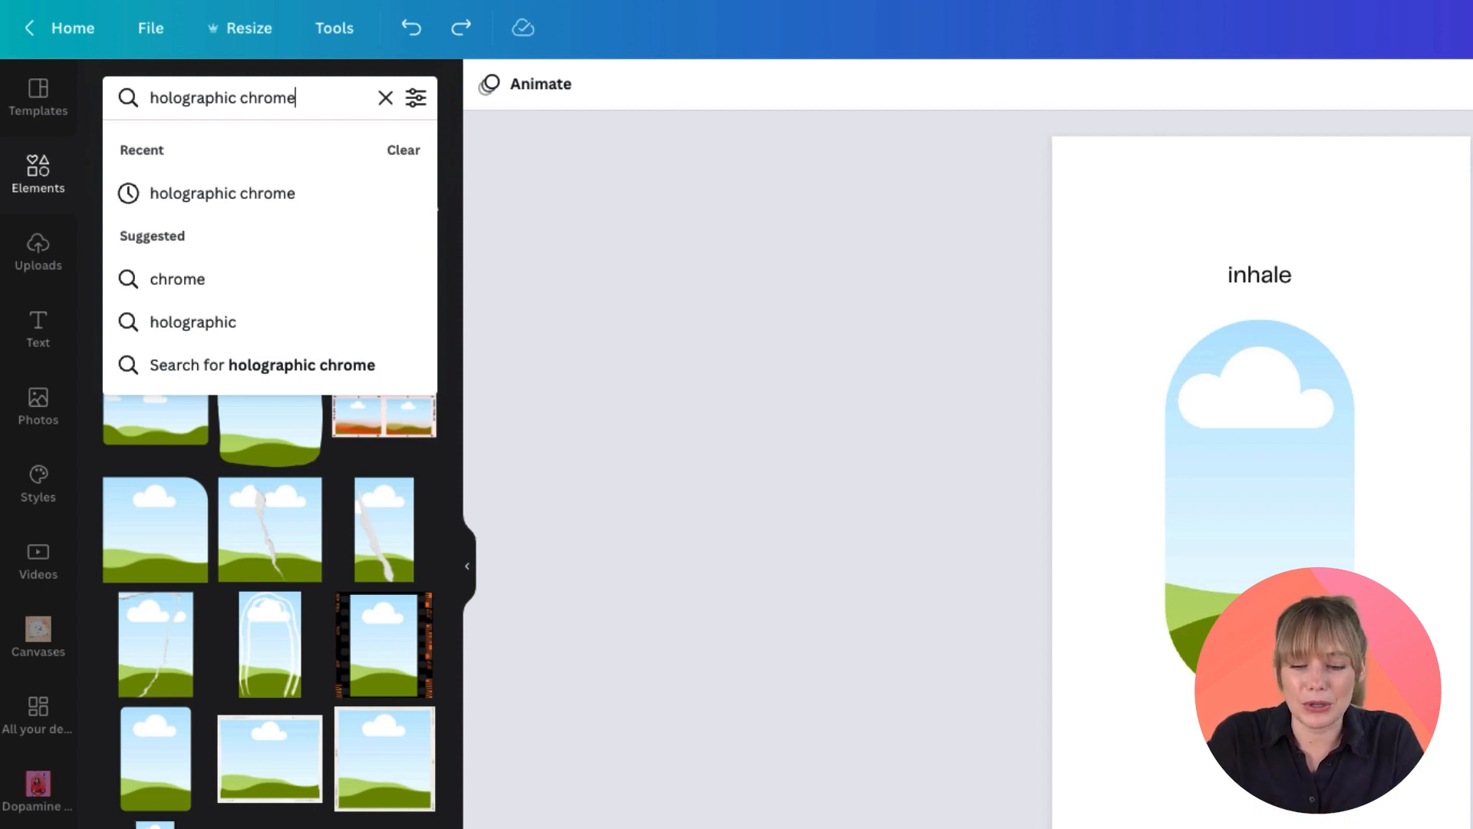
{"action": "left_click", "coordinate": [132, 98]}
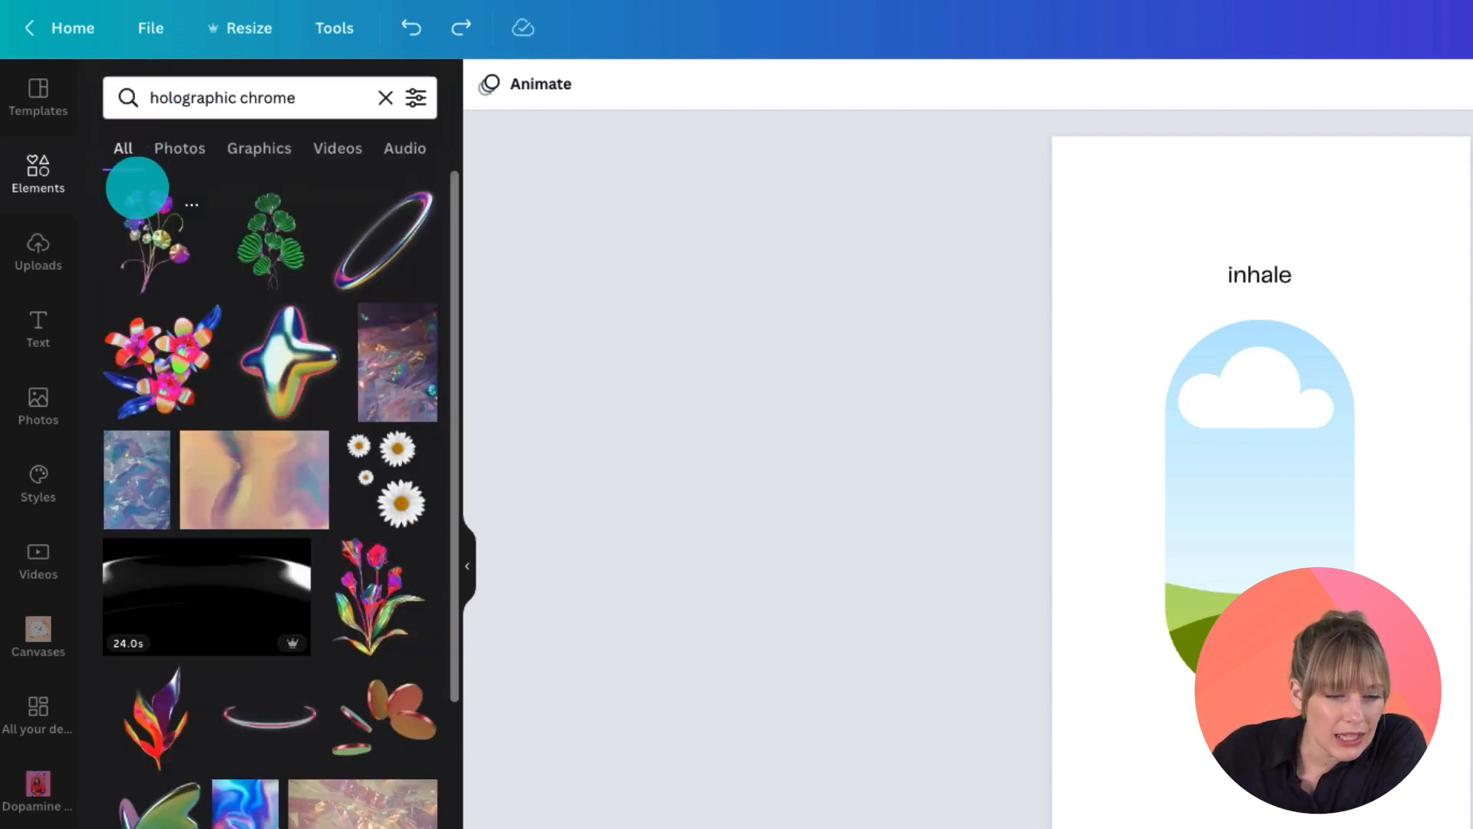
Step: Add a blue holographic chrome photo from the photo results to the page
{"action": "left_click", "coordinate": [179, 146]}
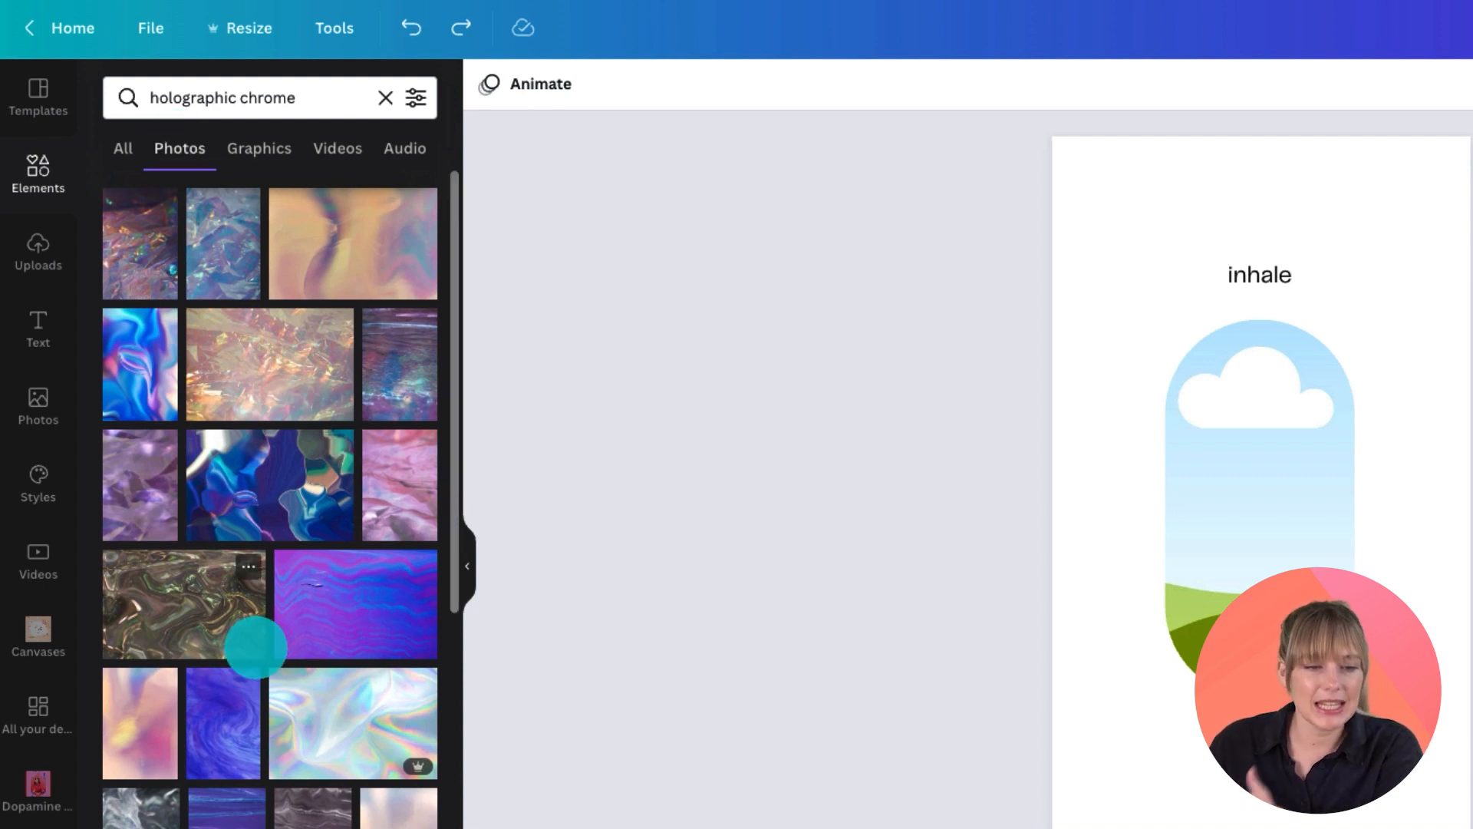
{"action": "scroll", "coordinate": [255, 647], "scroll_direction": "down", "scroll_amount": 7}
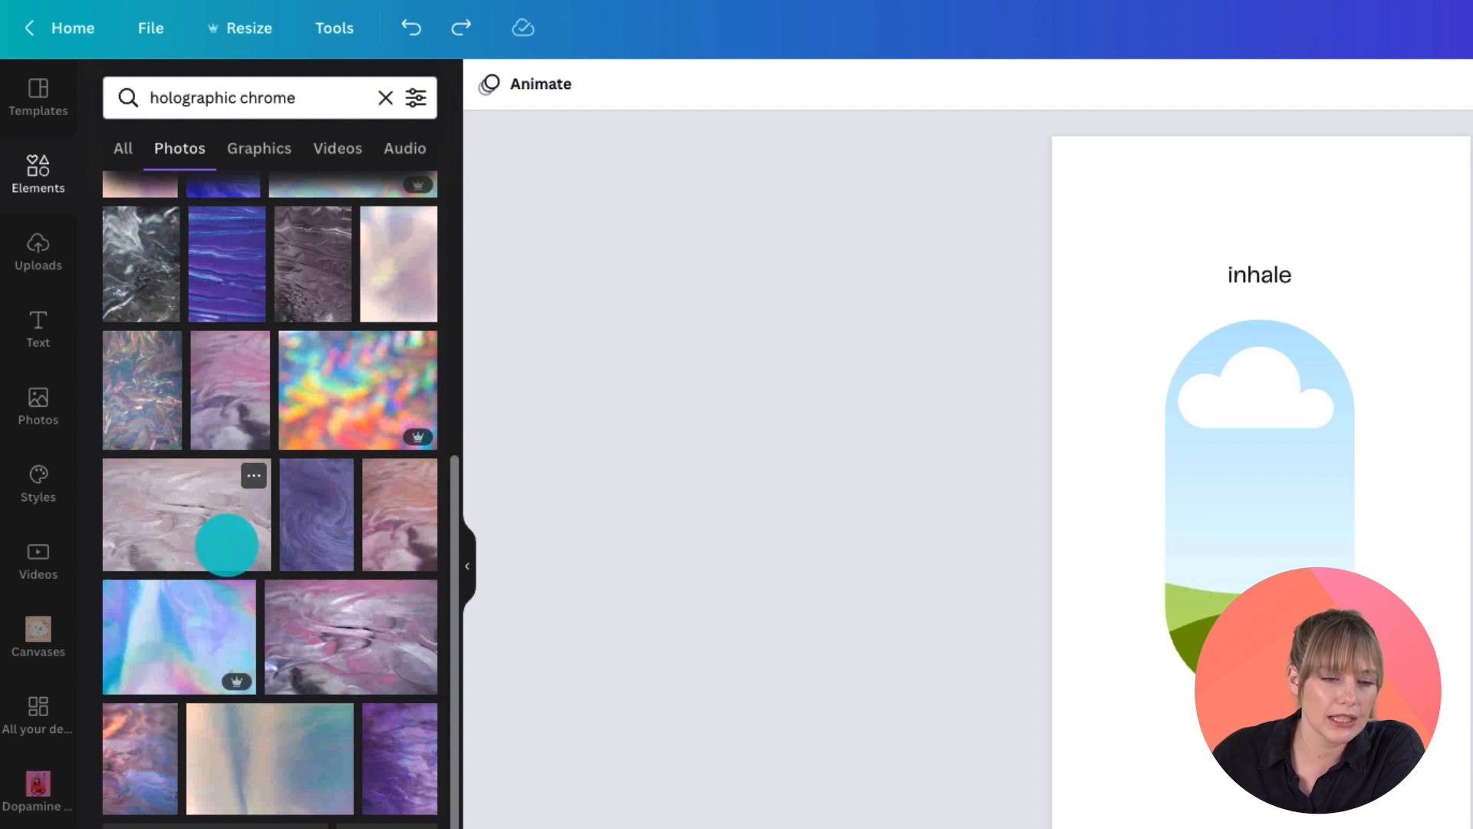
{"action": "scroll", "coordinate": [226, 545], "scroll_direction": "up", "scroll_amount": 7}
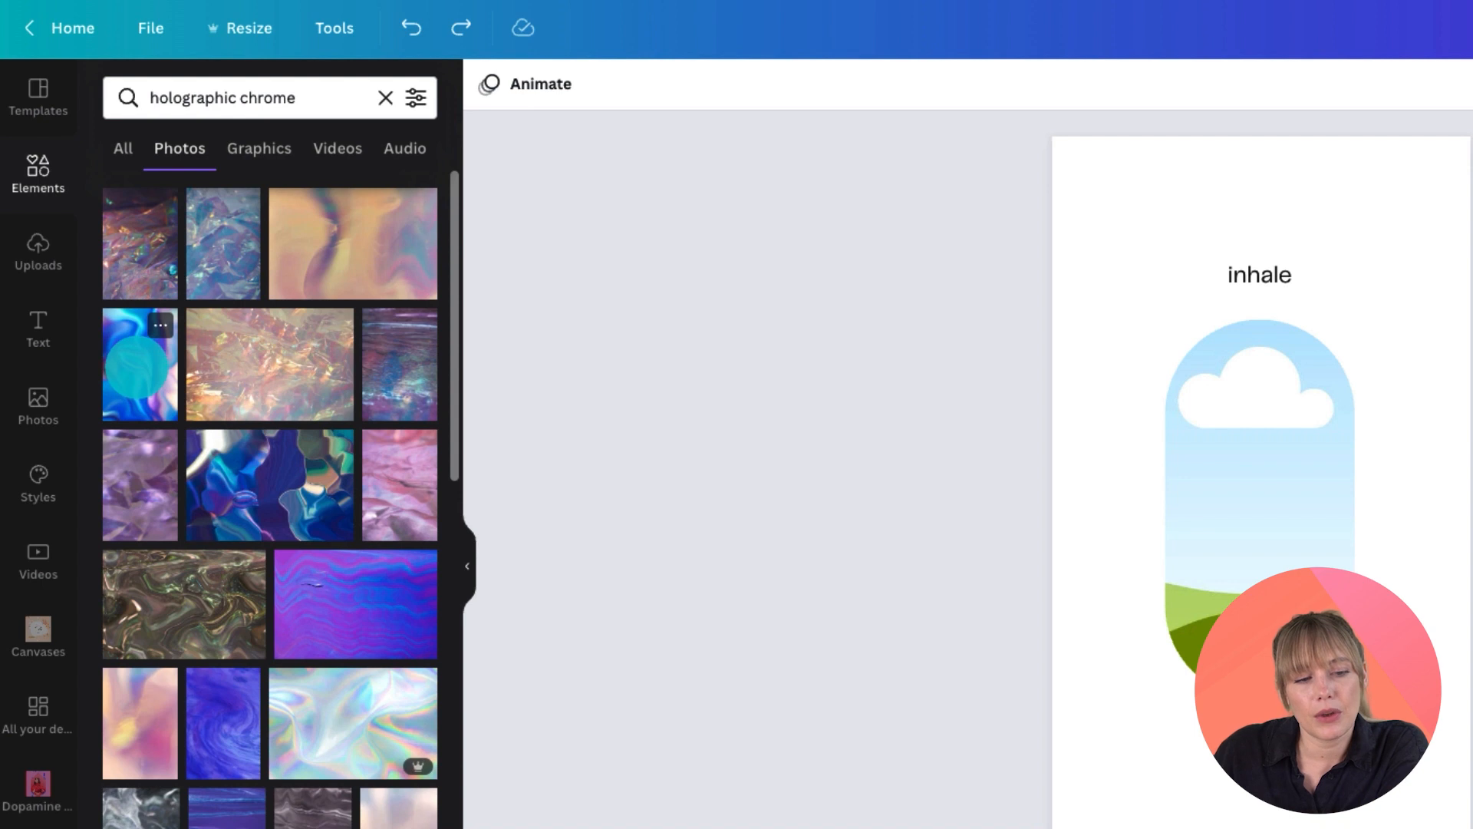
{"action": "left_click", "coordinate": [129, 376]}
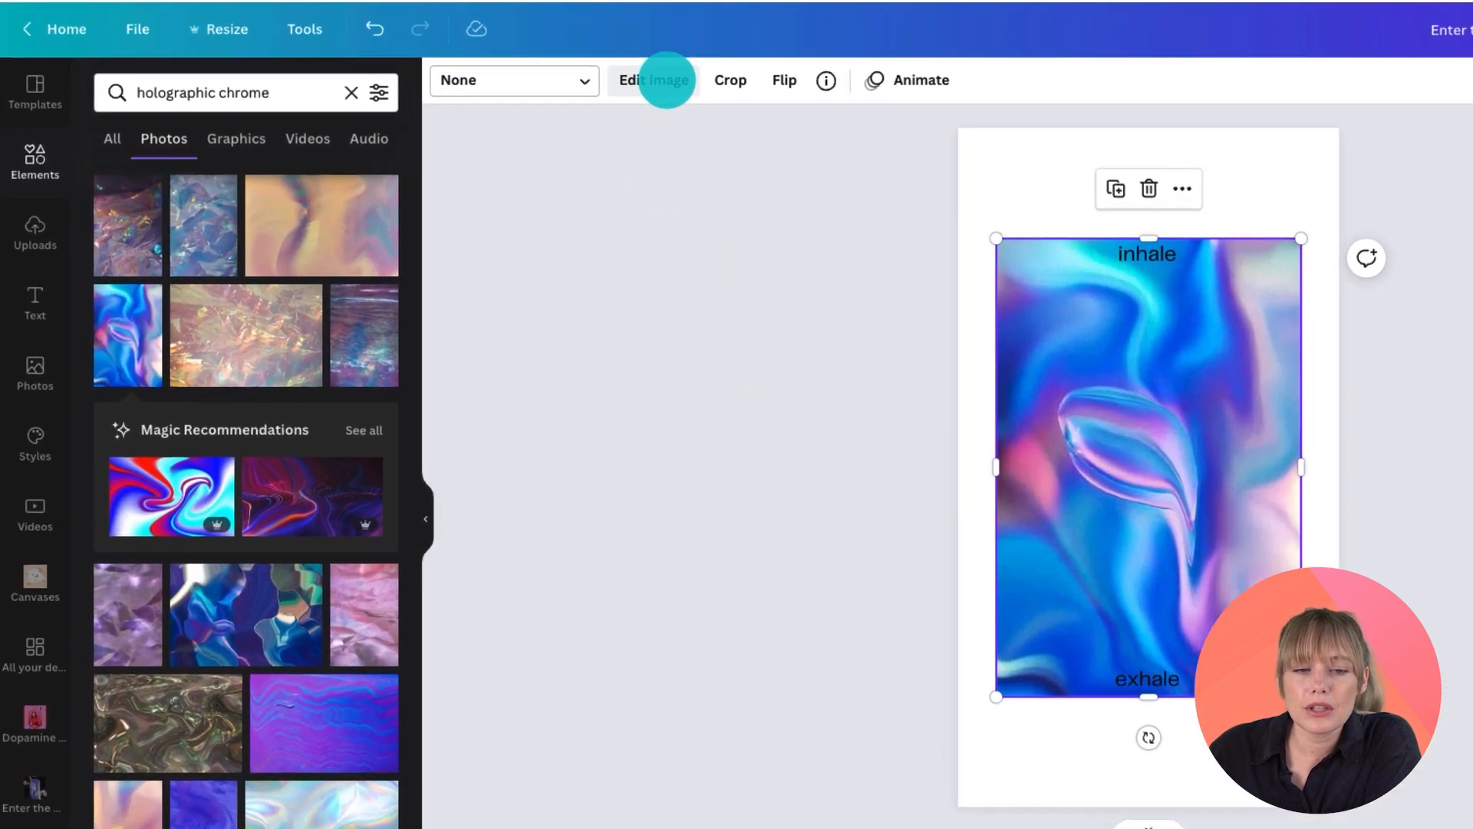
Step: Apply the ColorMix effect with the Marmalade preset to the photo, setting saturation to -0.5
{"action": "left_click", "coordinate": [513, 92]}
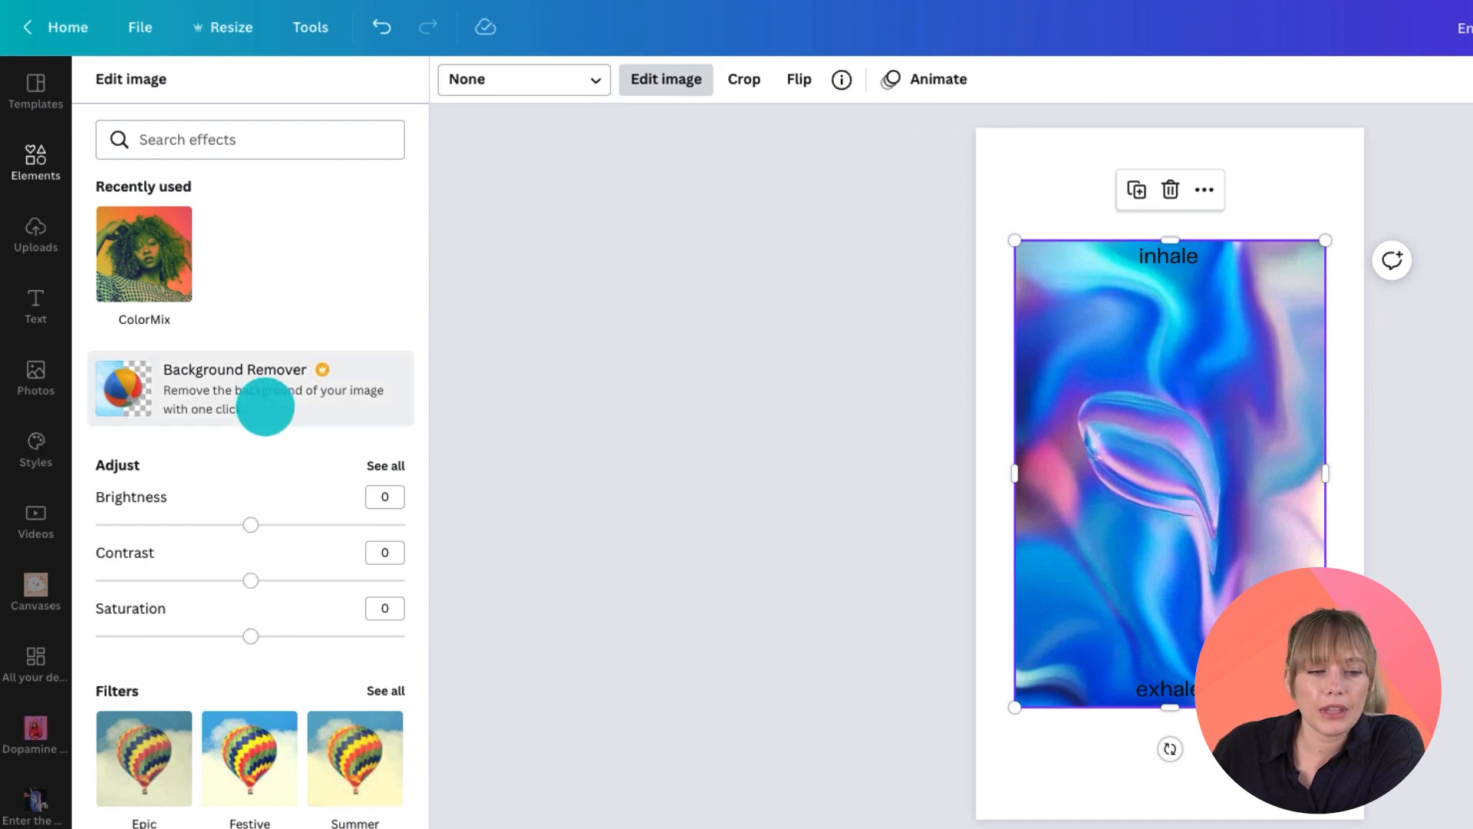
{"action": "scroll", "coordinate": [145, 249], "scroll_direction": "down", "scroll_amount": 1}
{"action": "left_click", "coordinate": [144, 248]}
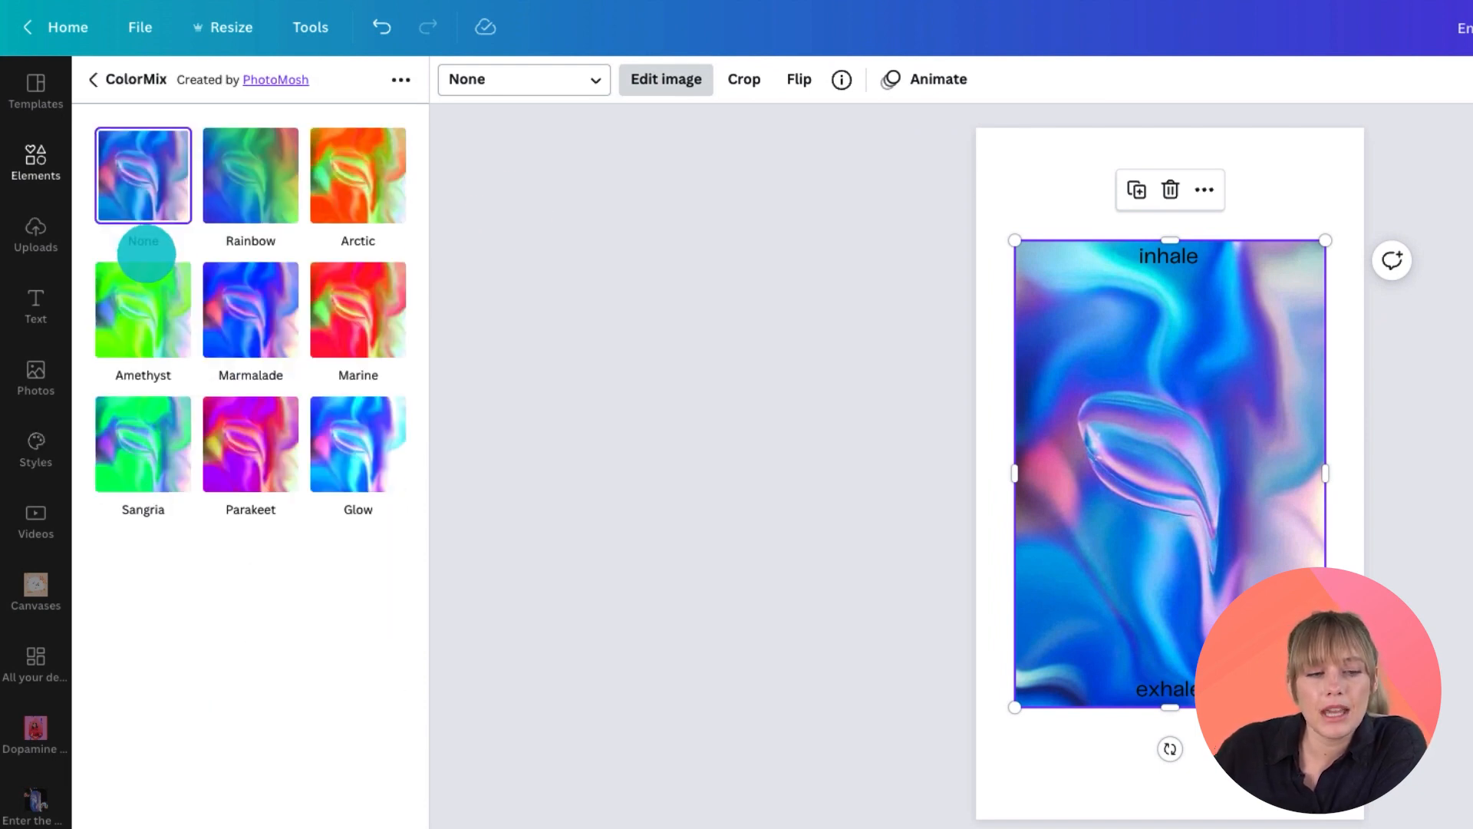
{"action": "left_click", "coordinate": [249, 313]}
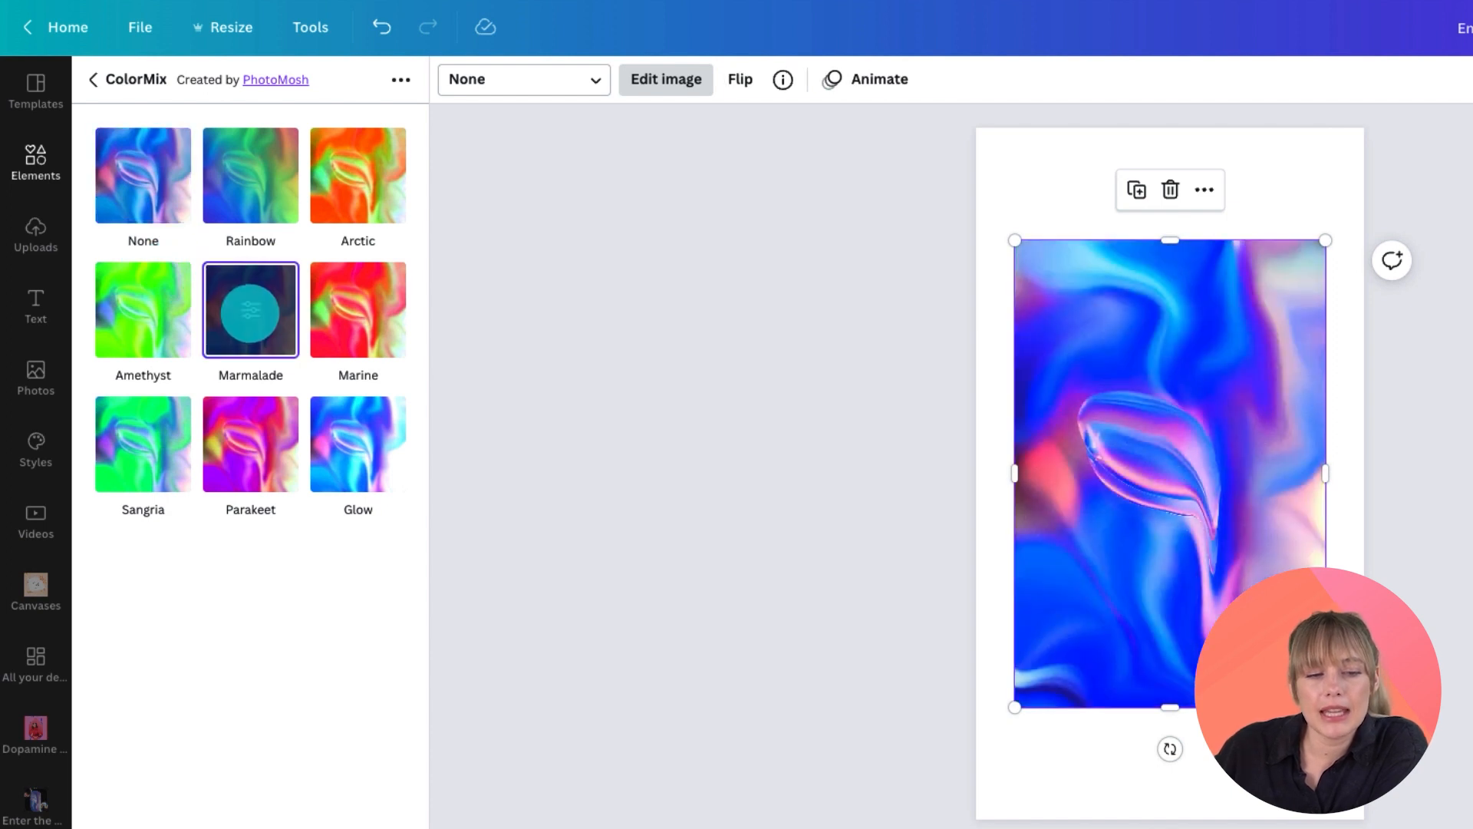
{"action": "left_click", "coordinate": [250, 309]}
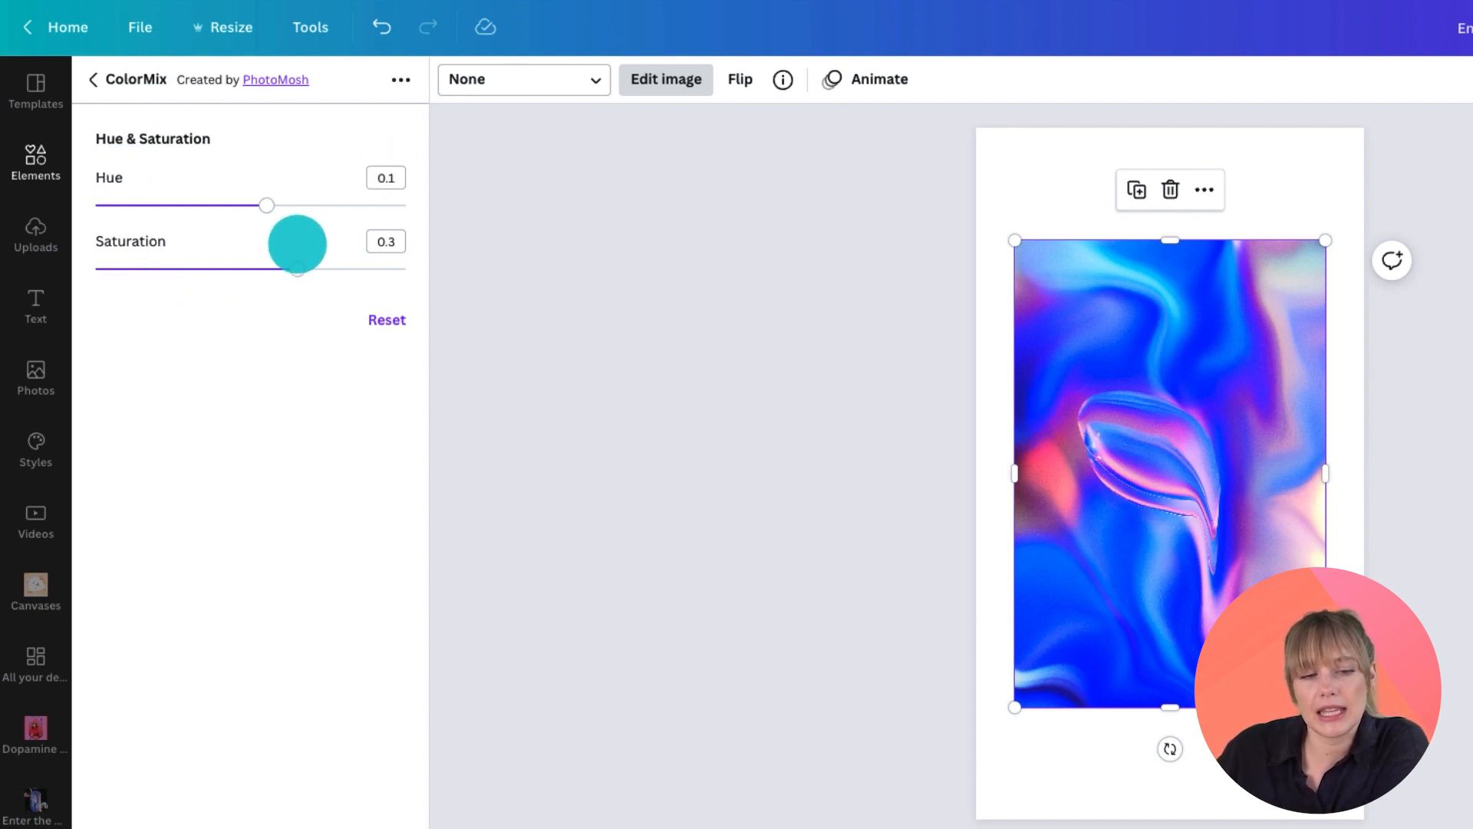
{"action": "left_click_drag", "start_coordinate": [298, 269], "coordinate": [173, 268]}
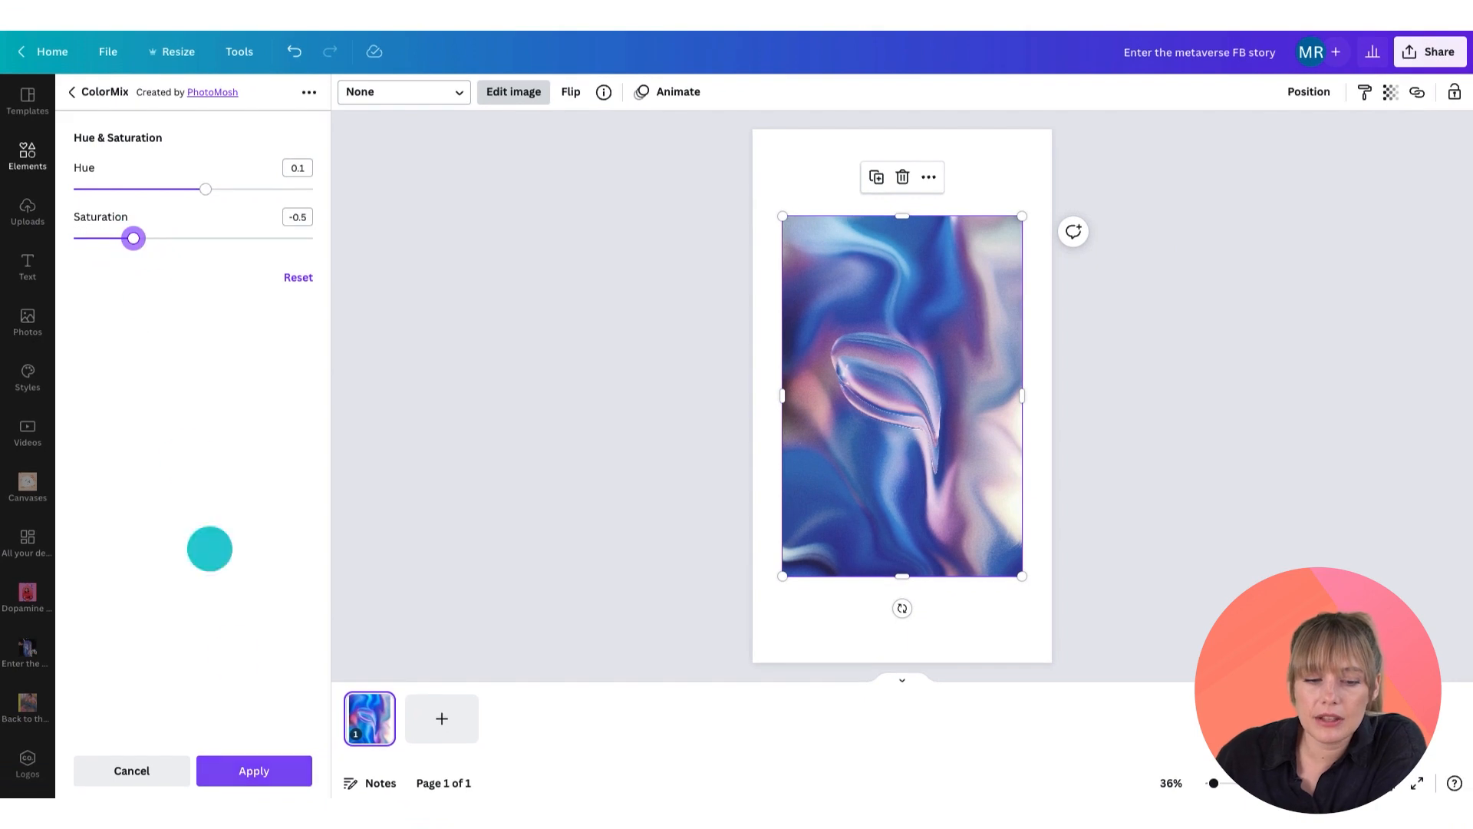
{"action": "left_click", "coordinate": [260, 770]}
{"action": "key", "text": "Escape"}
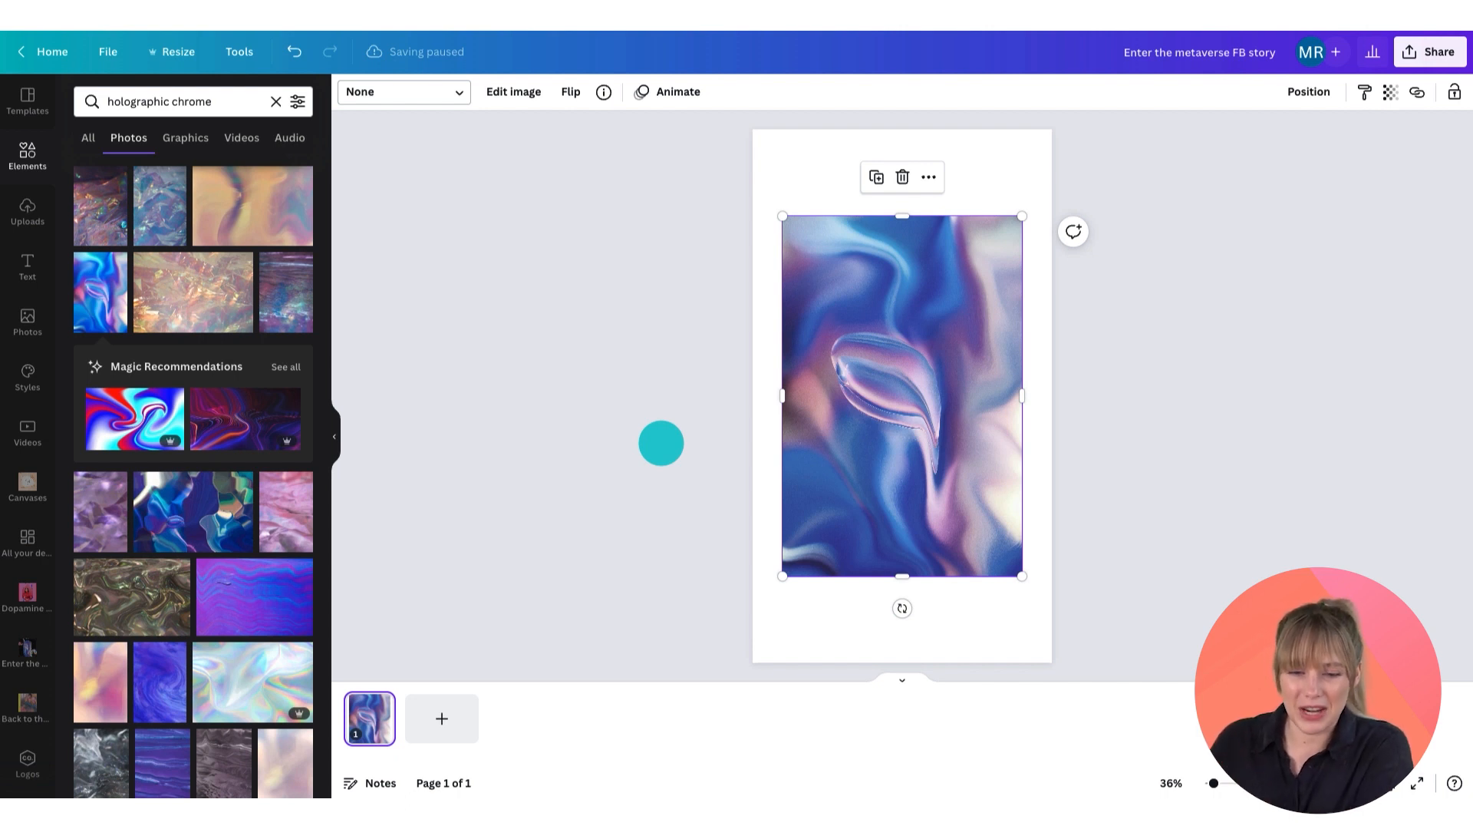
Step: Place the photo into the pill-shaped frame, then enlarge and reposition it inside the frame
{"action": "left_click_drag", "start_coordinate": [799, 309], "coordinate": [877, 399]}
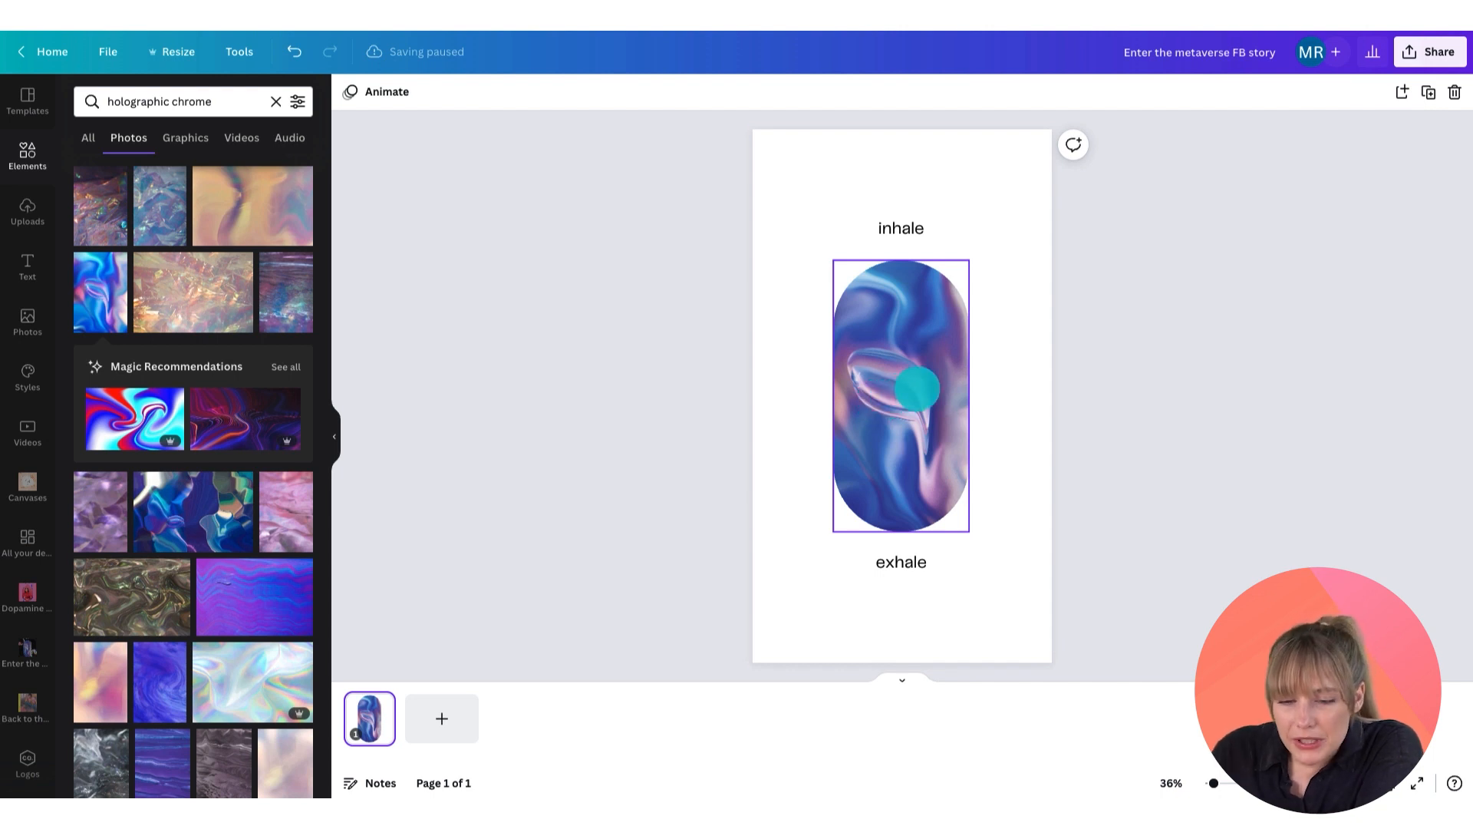
{"action": "double_click", "coordinate": [917, 388]}
{"action": "double_click", "coordinate": [914, 399]}
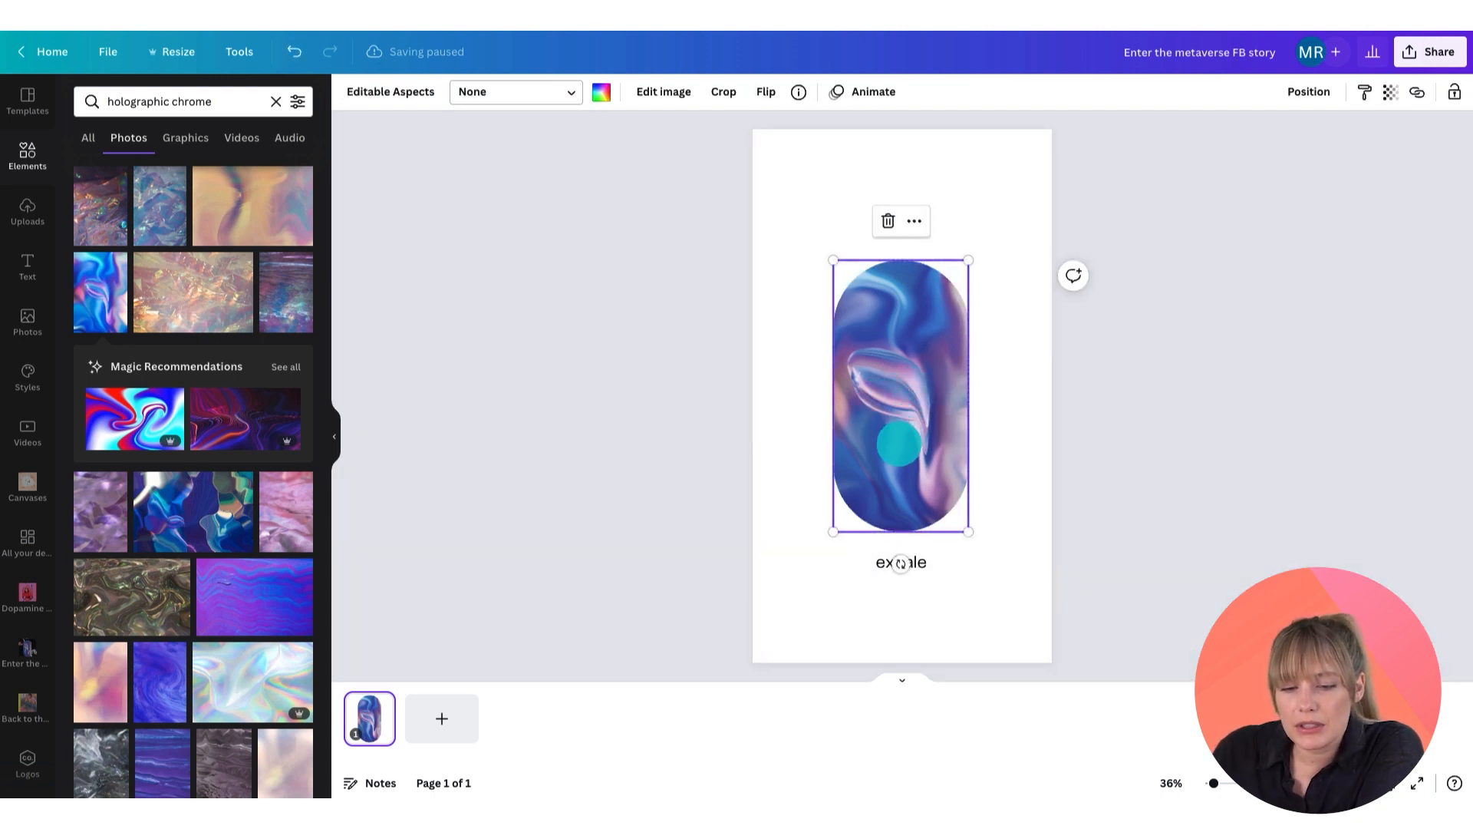
{"action": "double_click", "coordinate": [900, 443]}
{"action": "left_click_drag", "start_coordinate": [811, 532], "coordinate": [748, 592]}
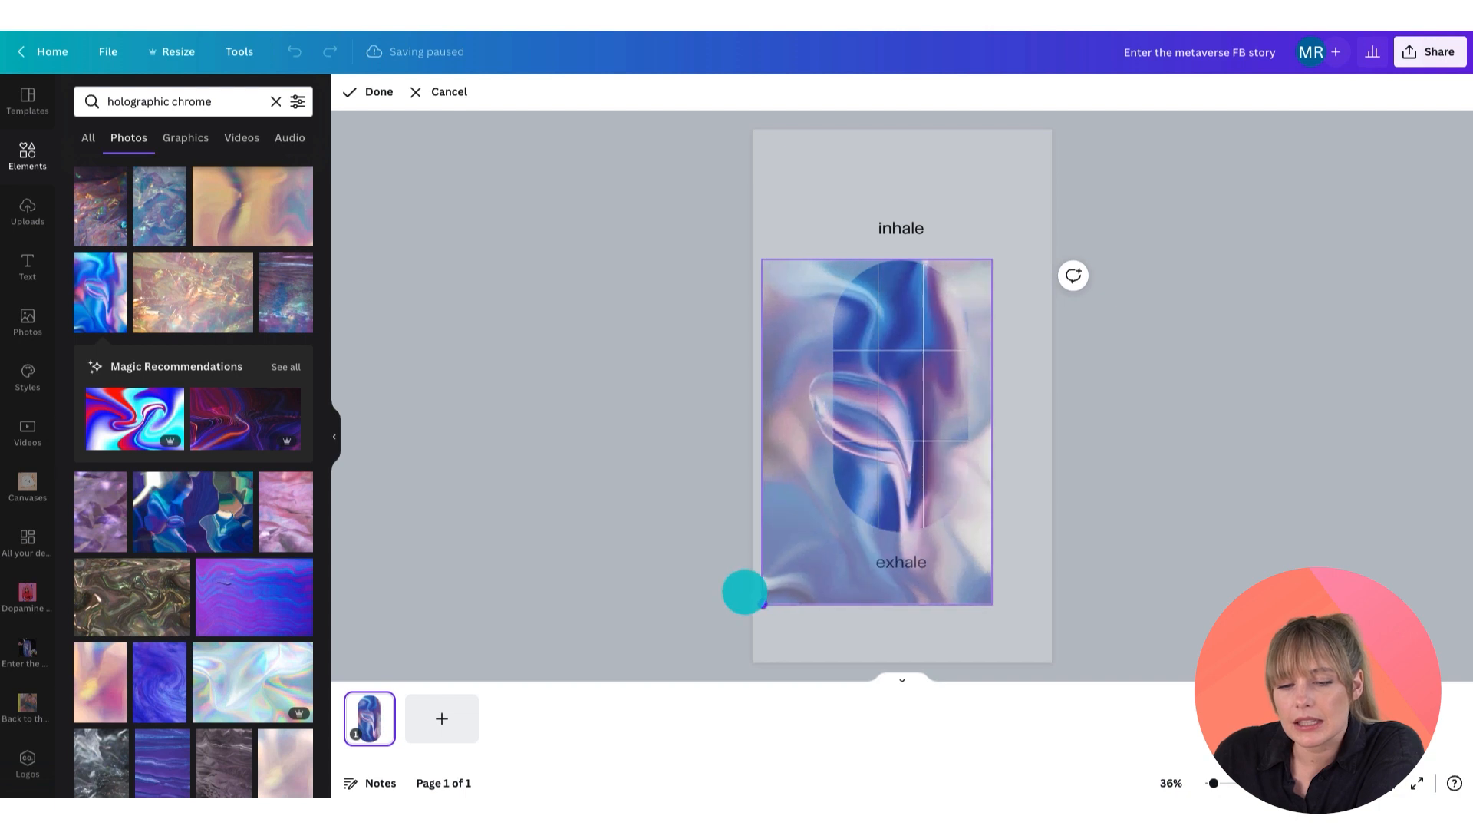
{"action": "left_click_drag", "start_coordinate": [919, 407], "coordinate": [897, 357]}
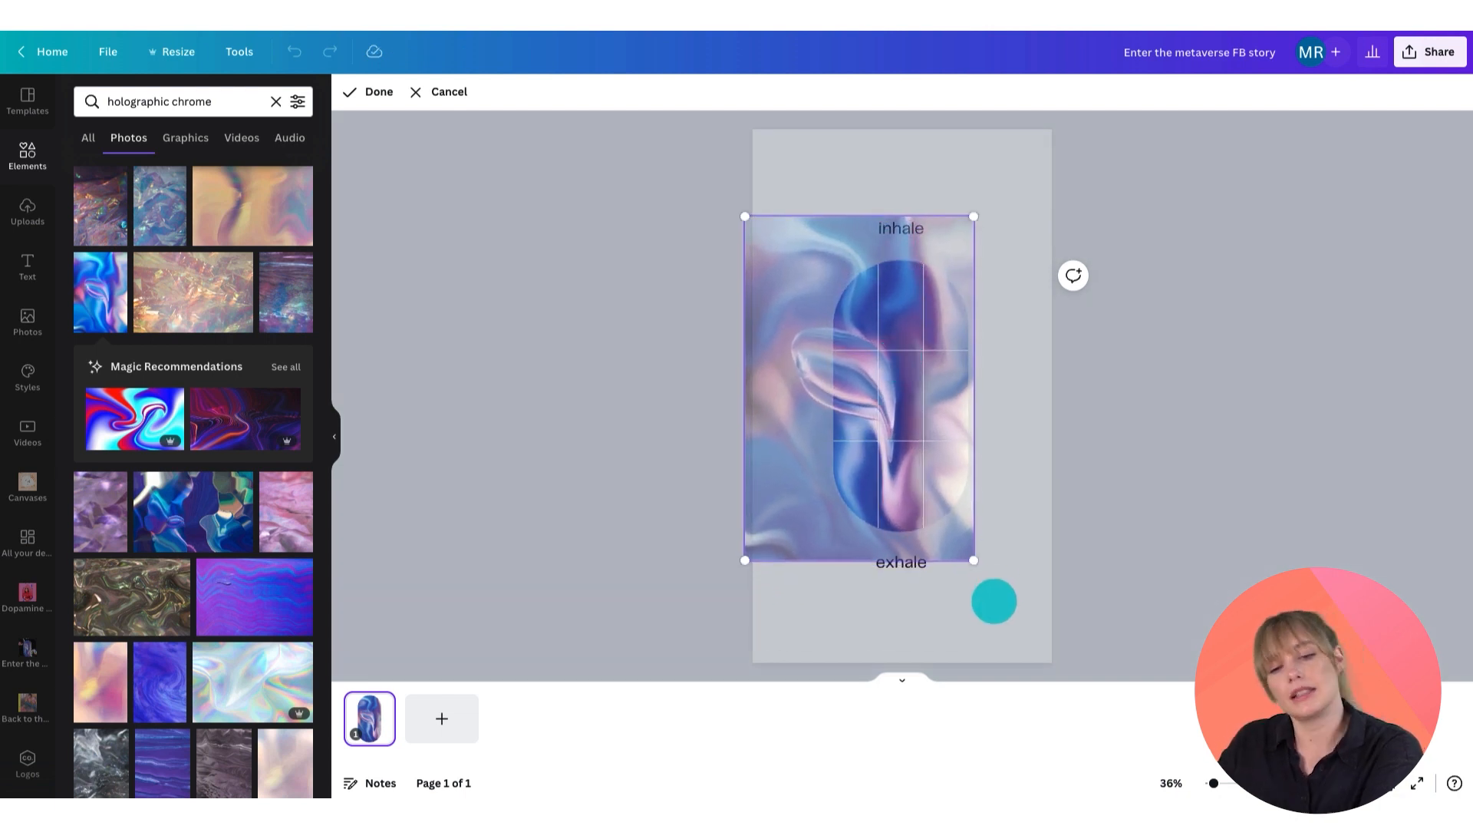
{"action": "left_click", "coordinate": [994, 601]}
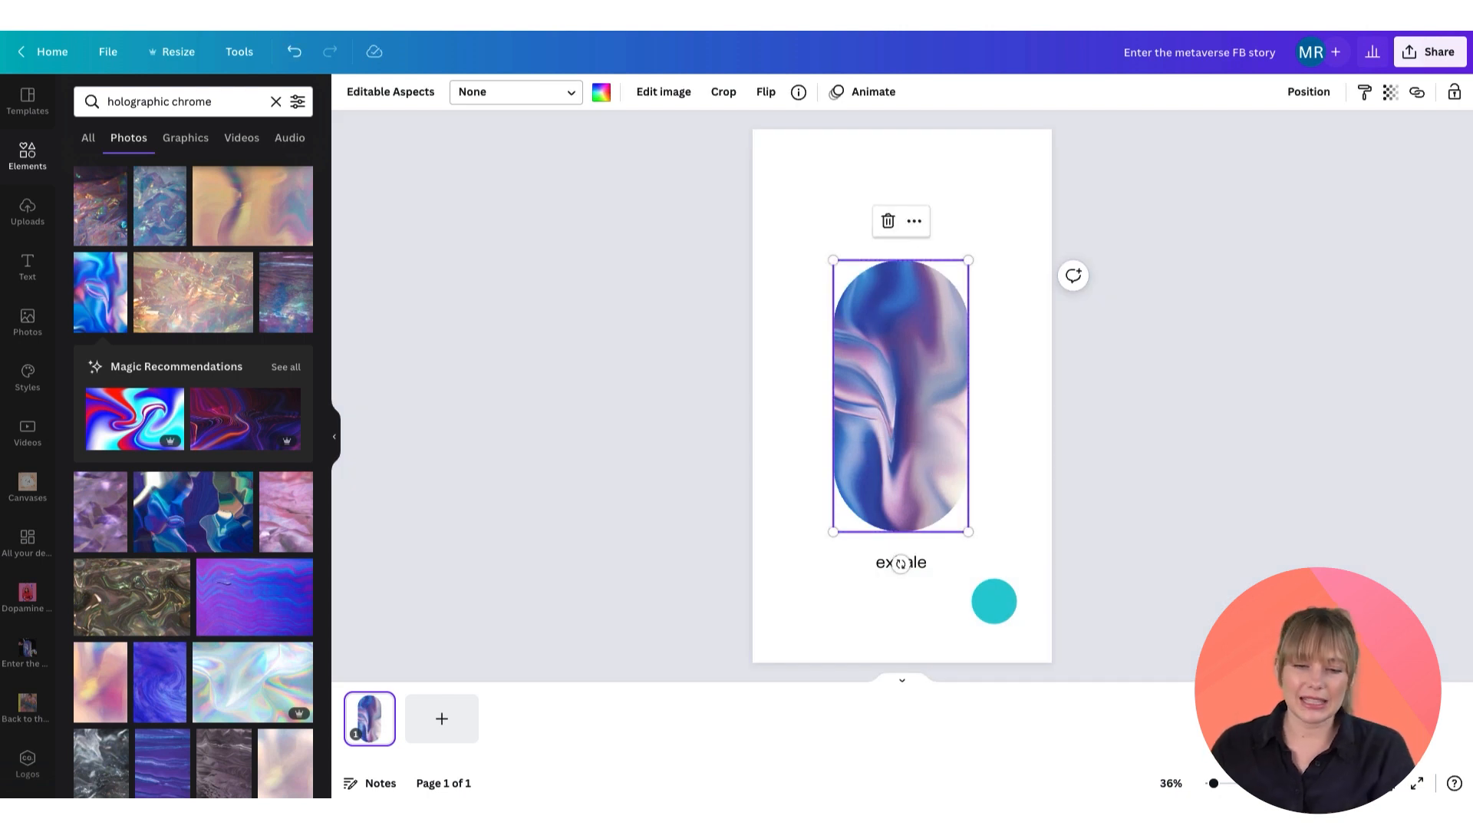
Step: Set the page background colour to black
{"action": "left_click", "coordinate": [1009, 471]}
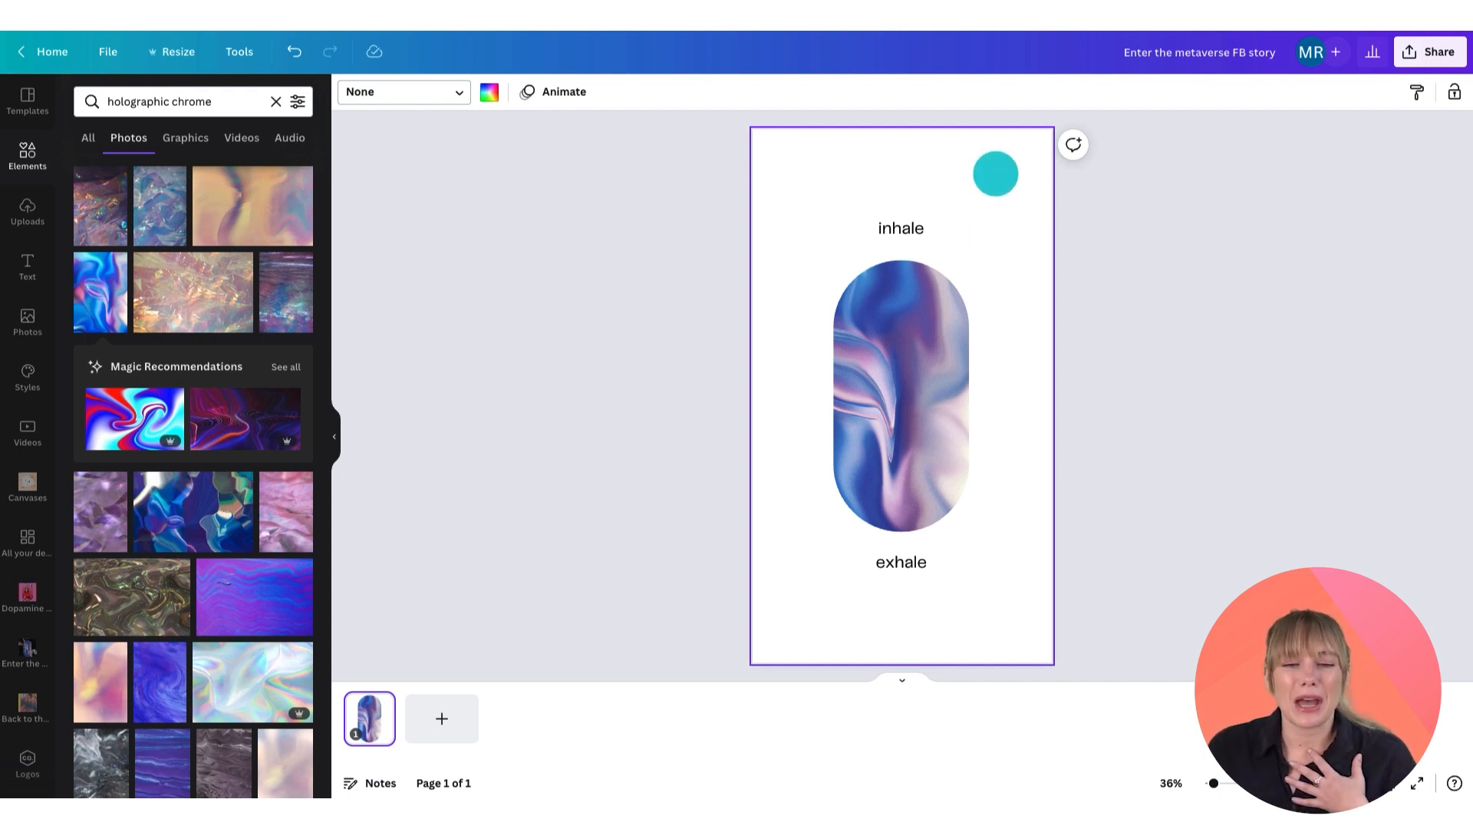
{"action": "left_click", "coordinate": [489, 91]}
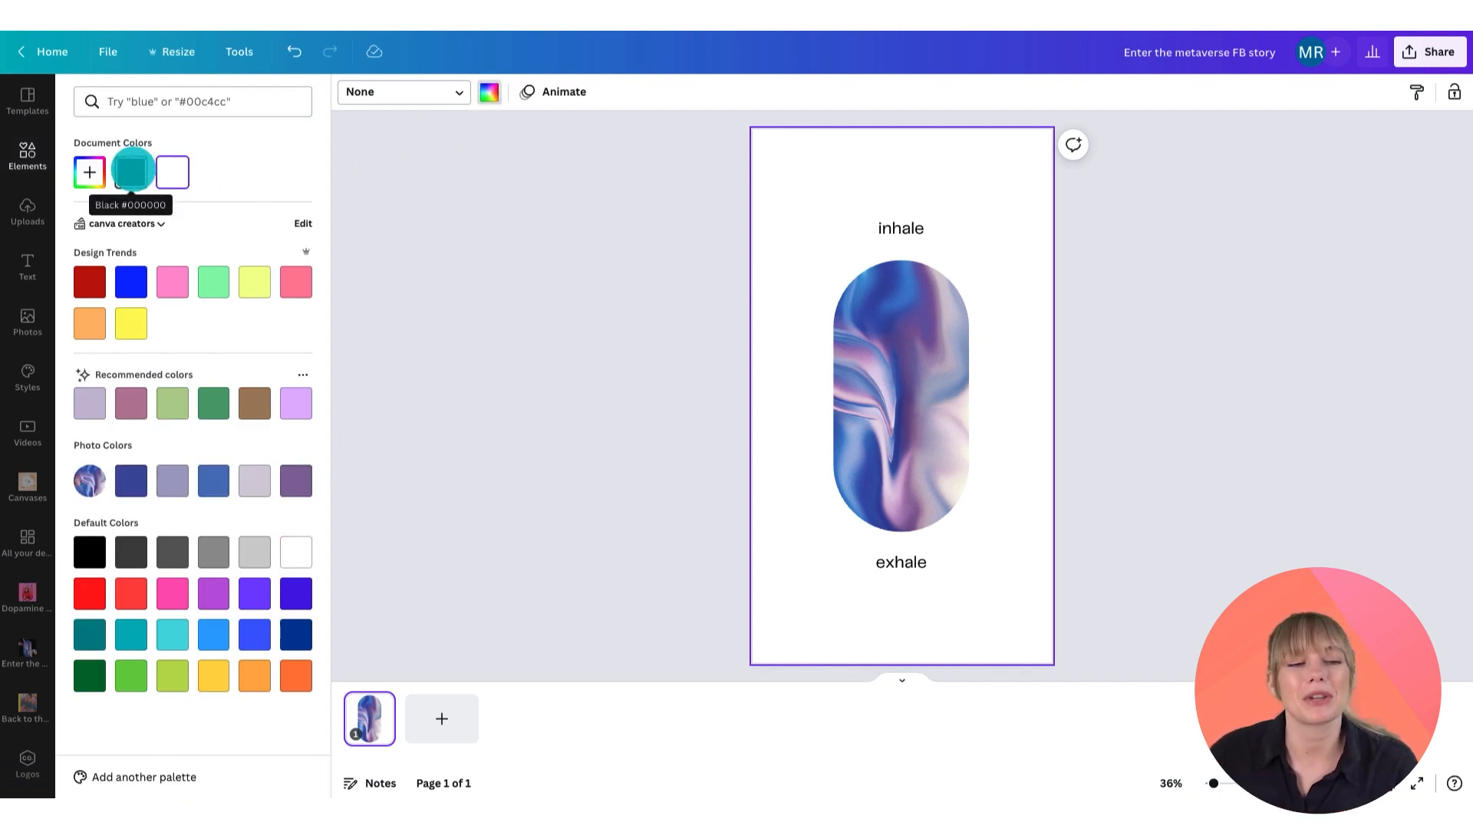
{"action": "left_click", "coordinate": [131, 170]}
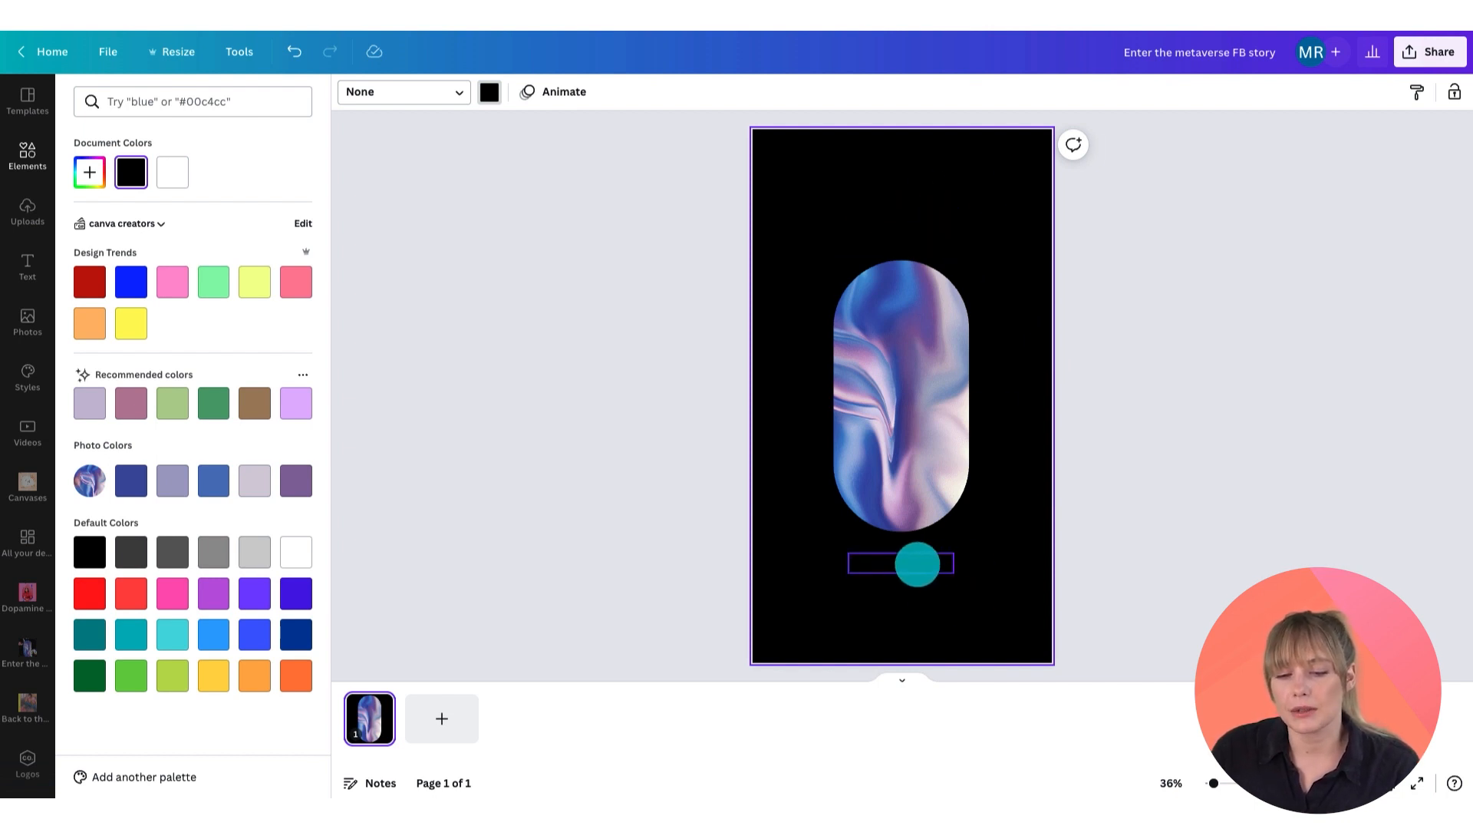
Step: Select both the inhale and exhale texts and change their colour to white
{"action": "left_click", "coordinate": [918, 565]}
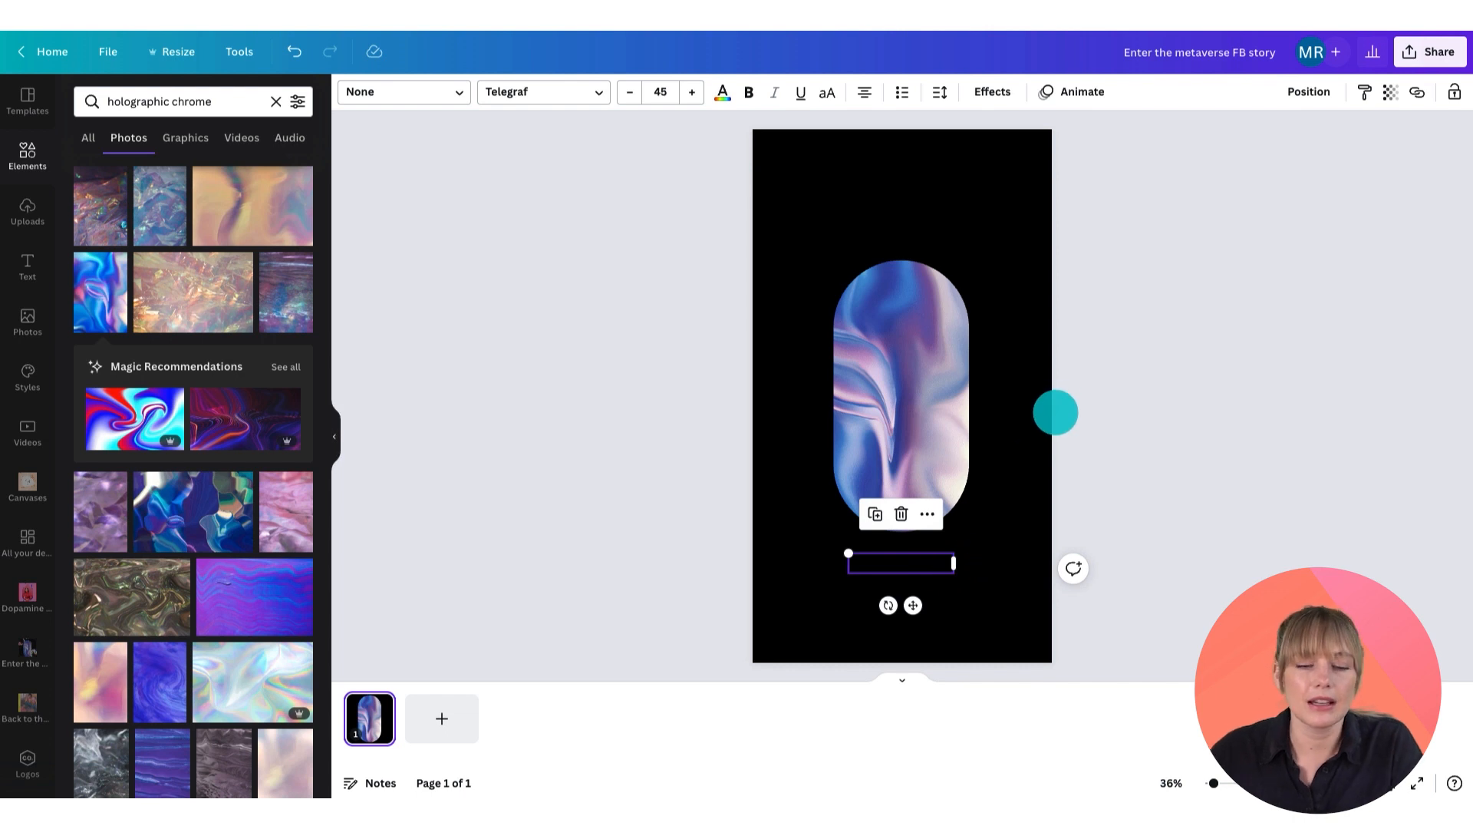
{"action": "left_click", "coordinate": [901, 228], "text": "shift"}
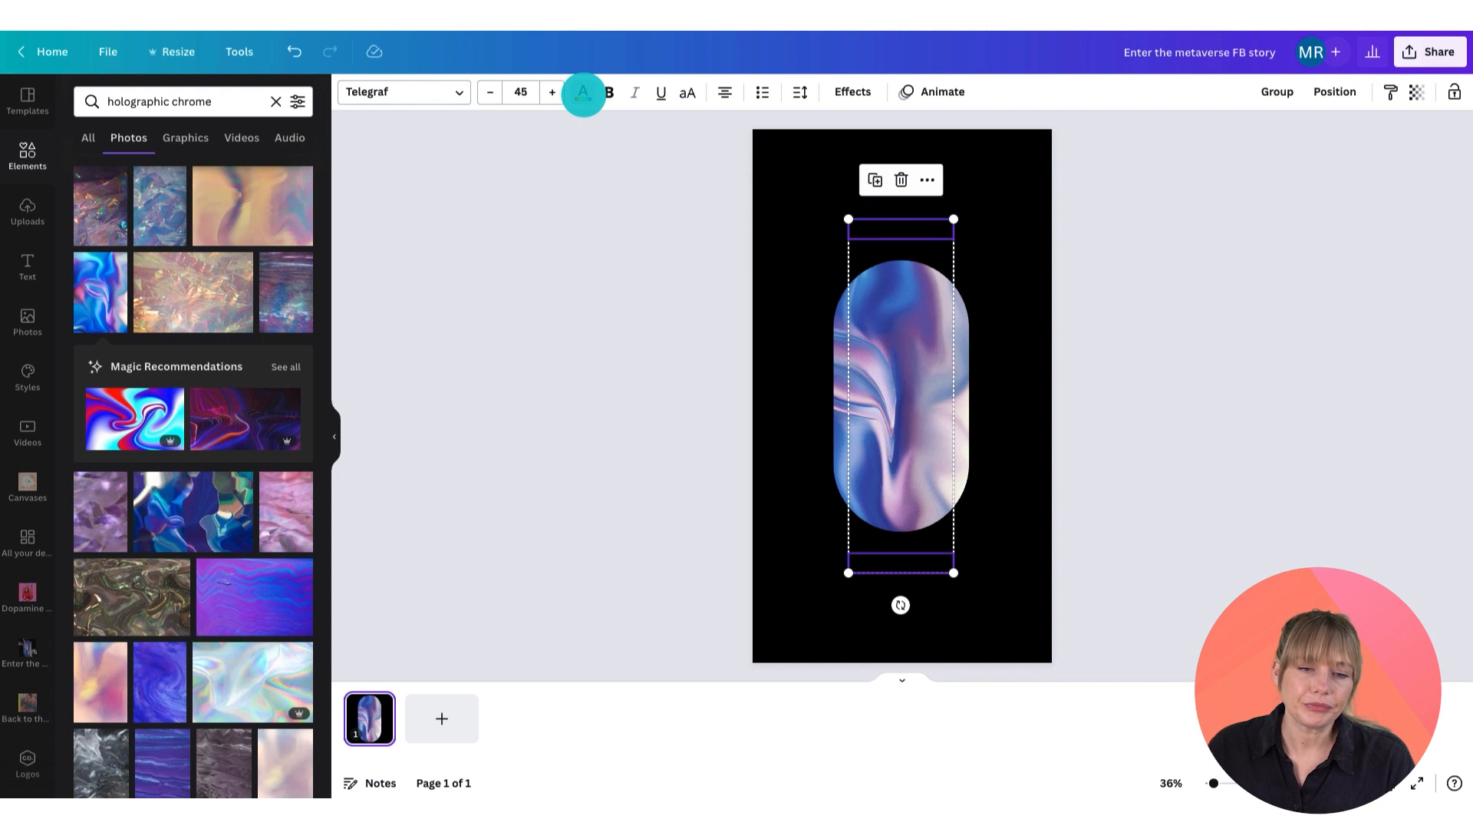
{"action": "left_click", "coordinate": [583, 93]}
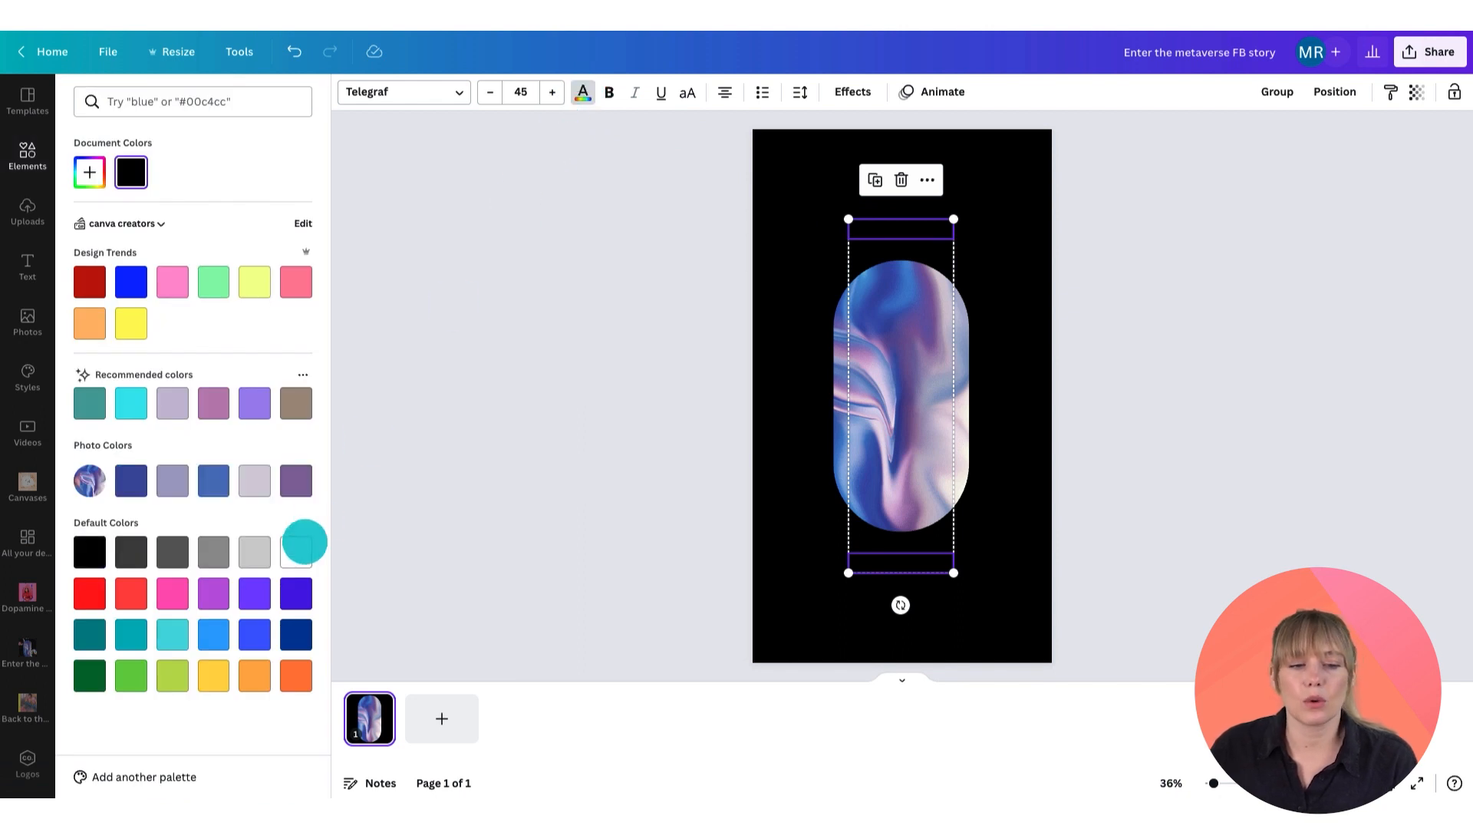
{"action": "left_click", "coordinate": [297, 552]}
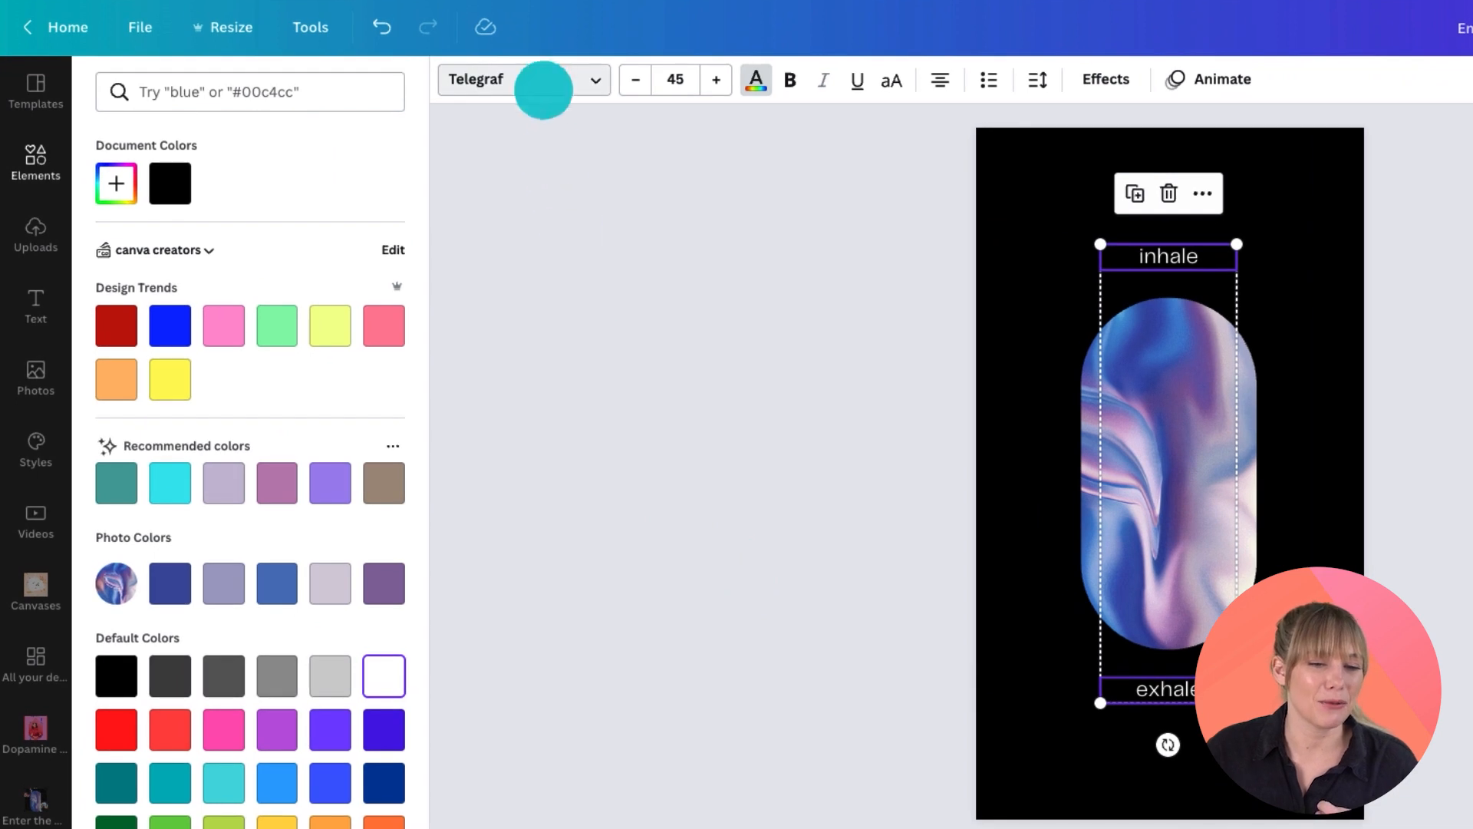
Step: Change the font of both texts to Kitsch Display
{"action": "left_click", "coordinate": [543, 90]}
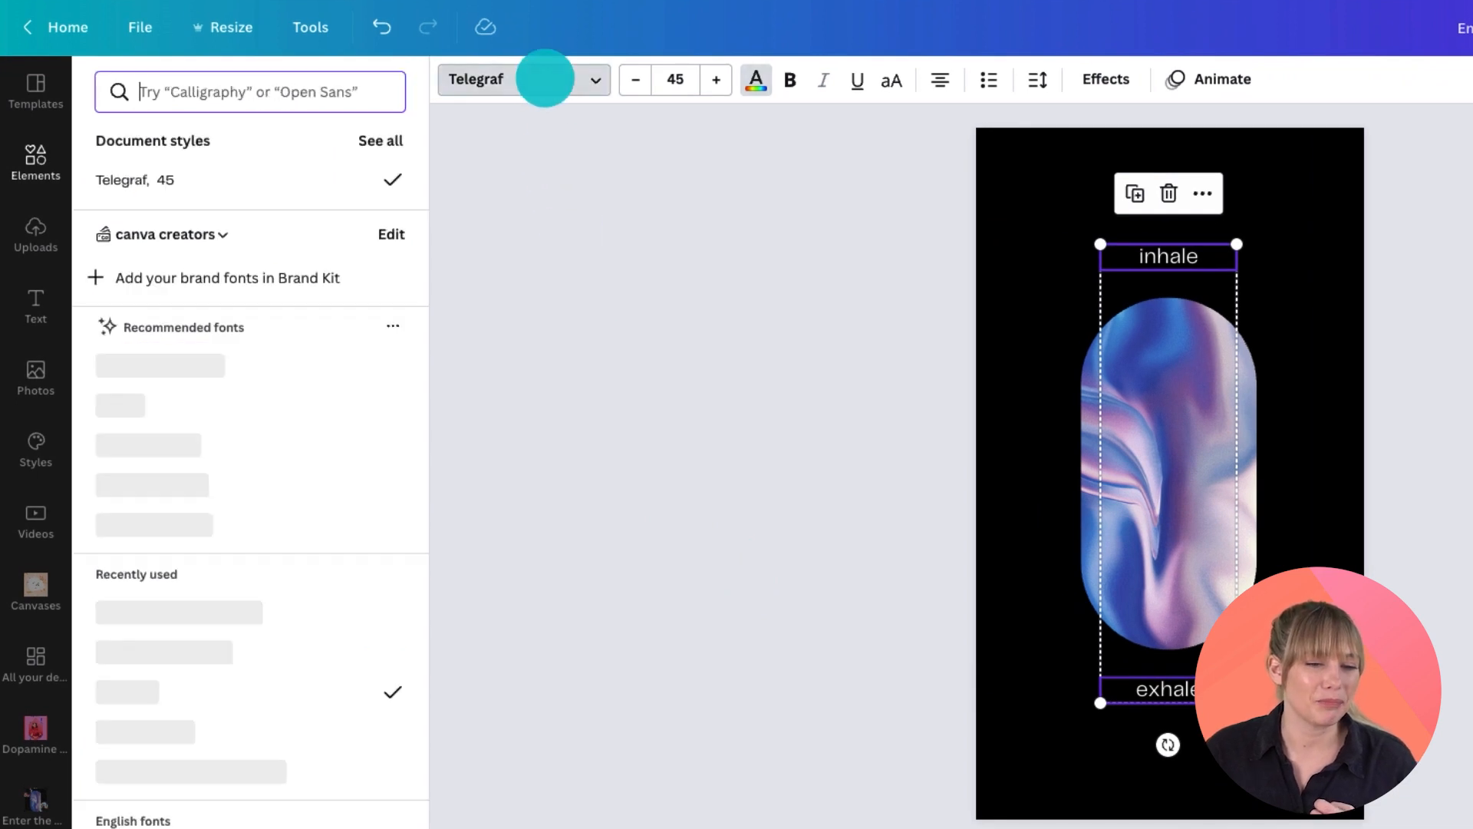
{"action": "left_click", "coordinate": [223, 91]}
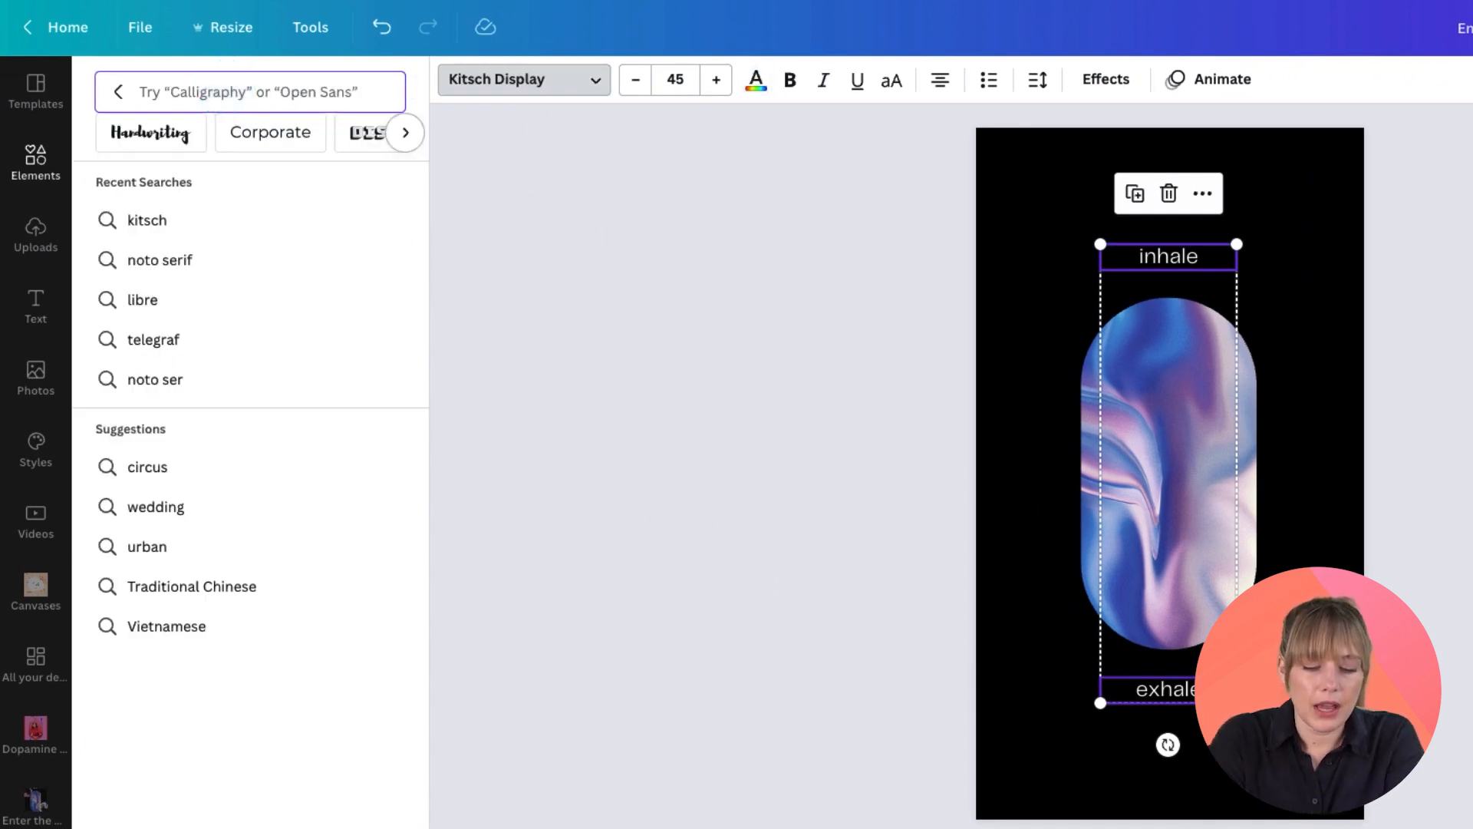
{"action": "type", "text": "kitsch display"}
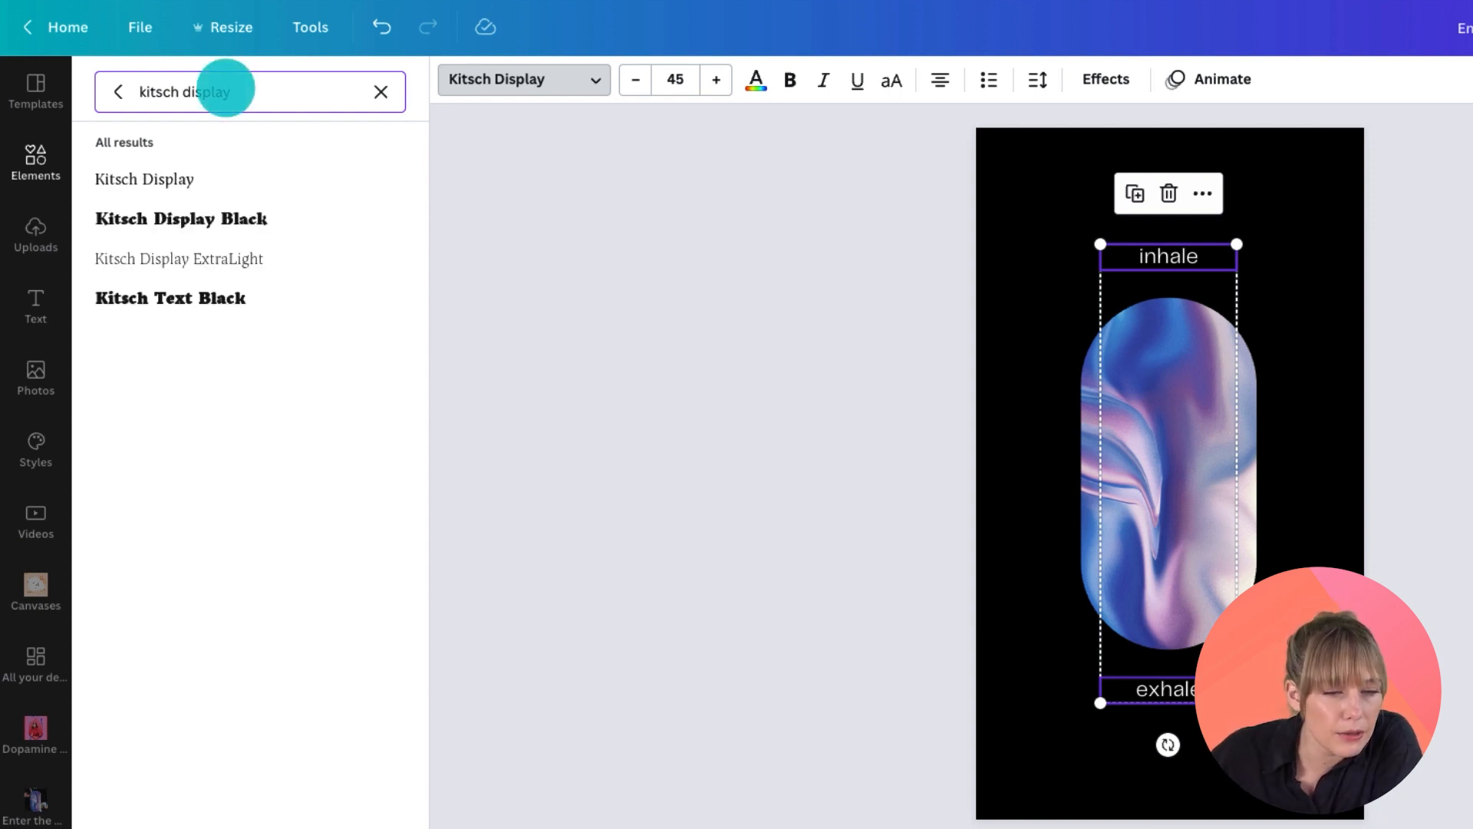
{"action": "left_click", "coordinate": [186, 178]}
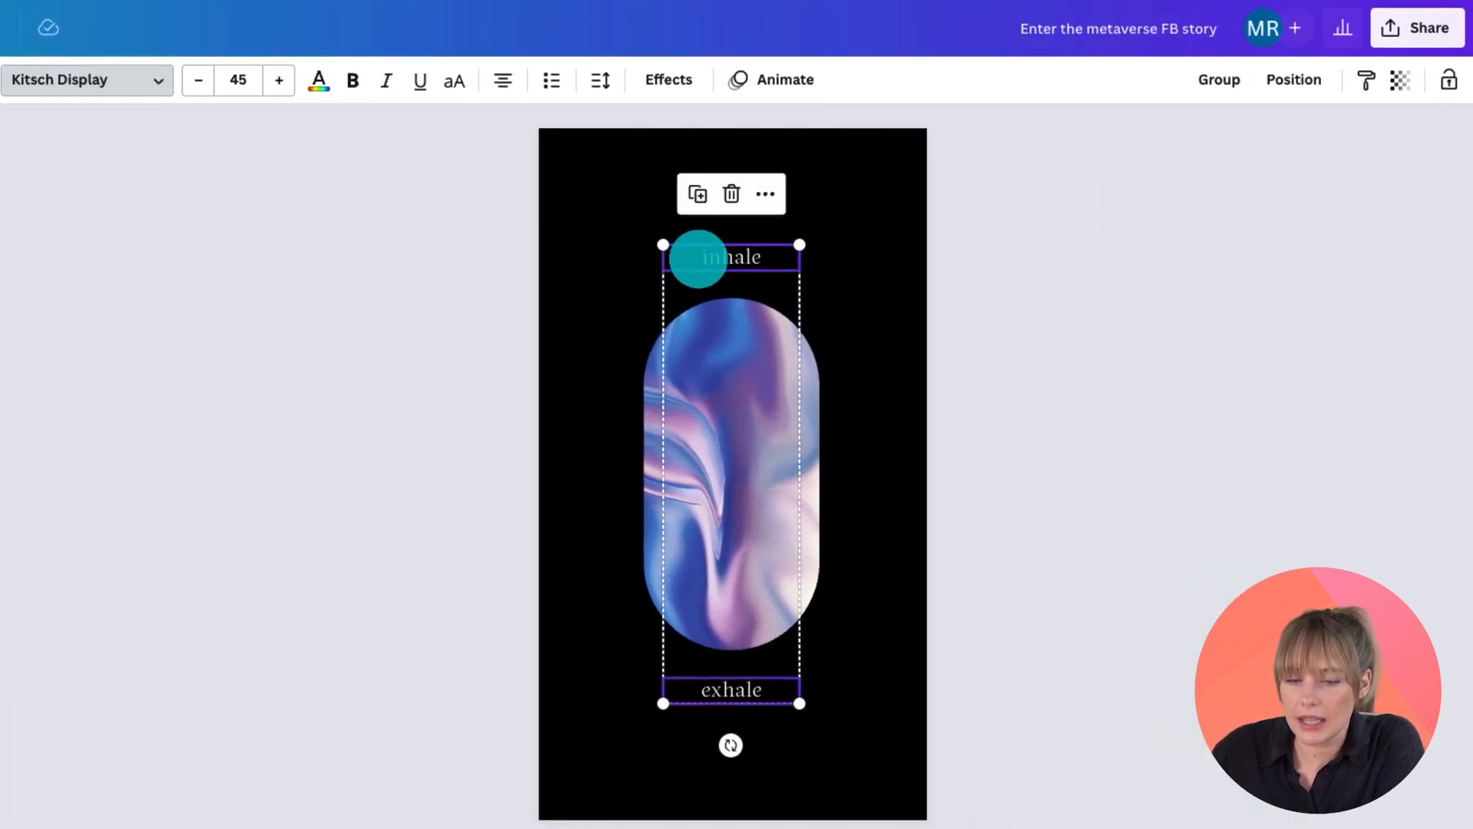
Step: Make the inhale and exhale texts uppercase
{"action": "left_click", "coordinate": [454, 79]}
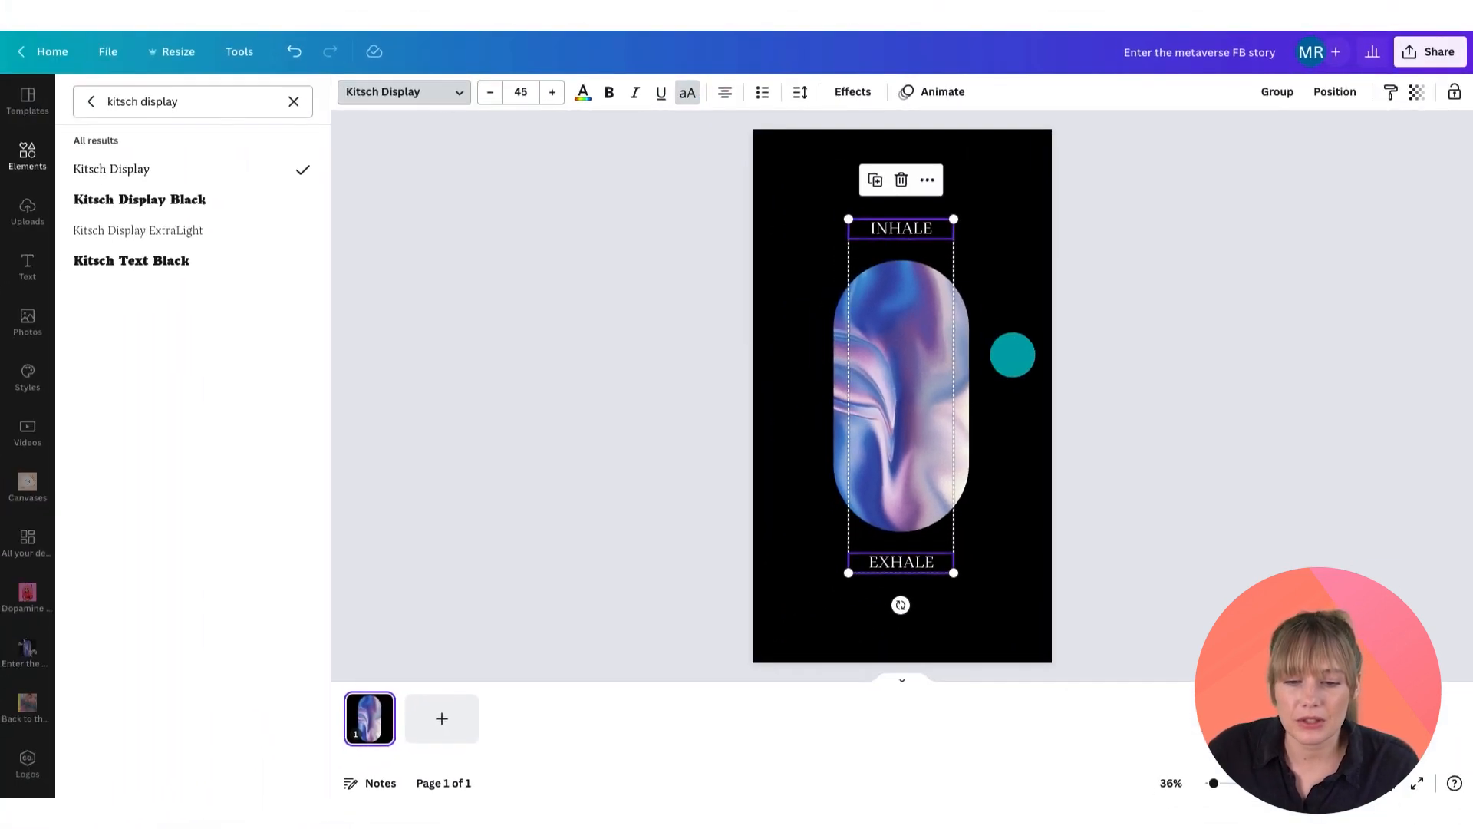
{"action": "left_click", "coordinate": [876, 420]}
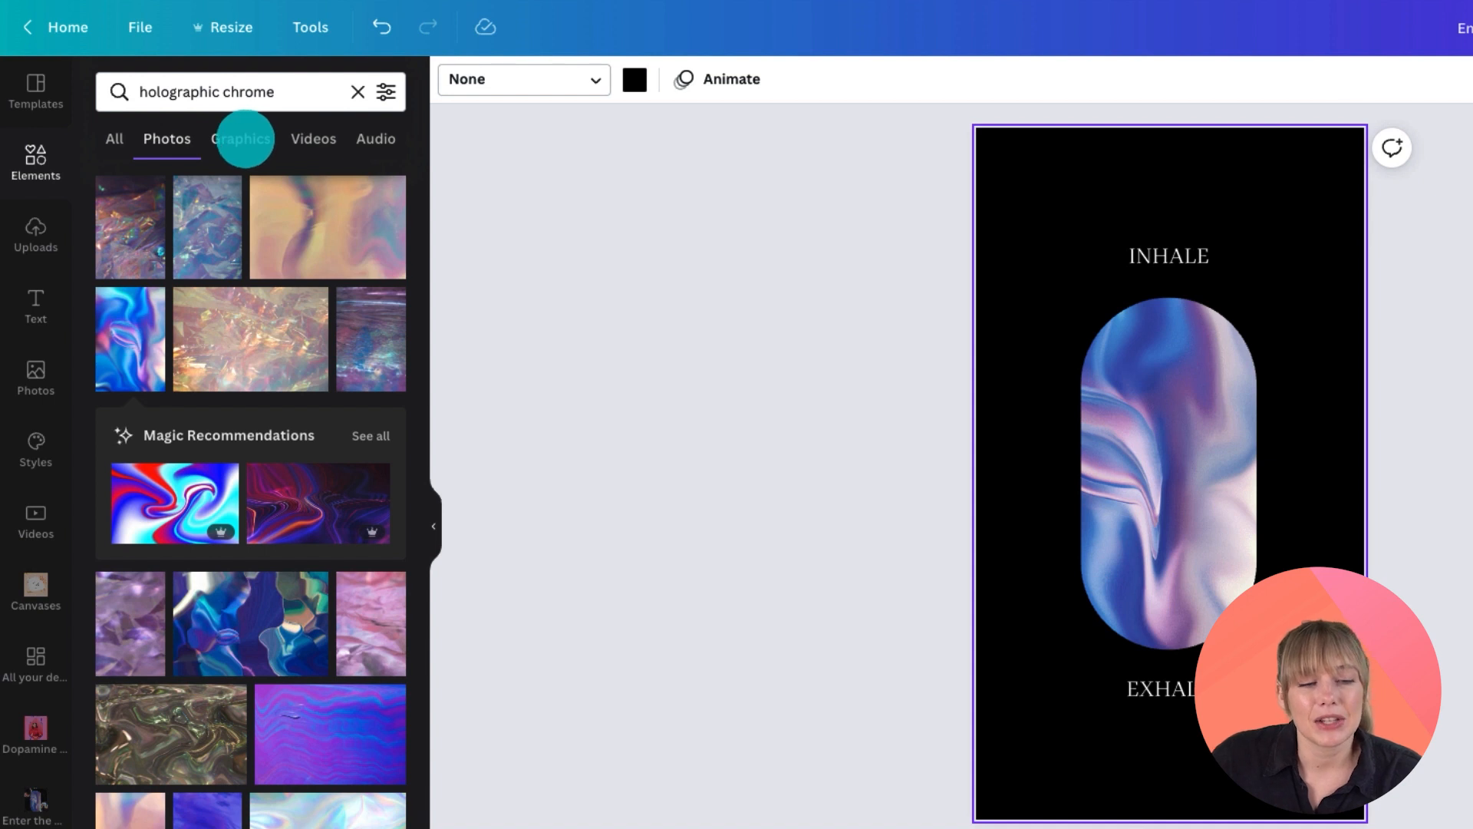
Step: Switch the holographic chrome results to graphics and add the S-shaped chrome swirl graphic to the page
{"action": "left_click", "coordinate": [244, 139]}
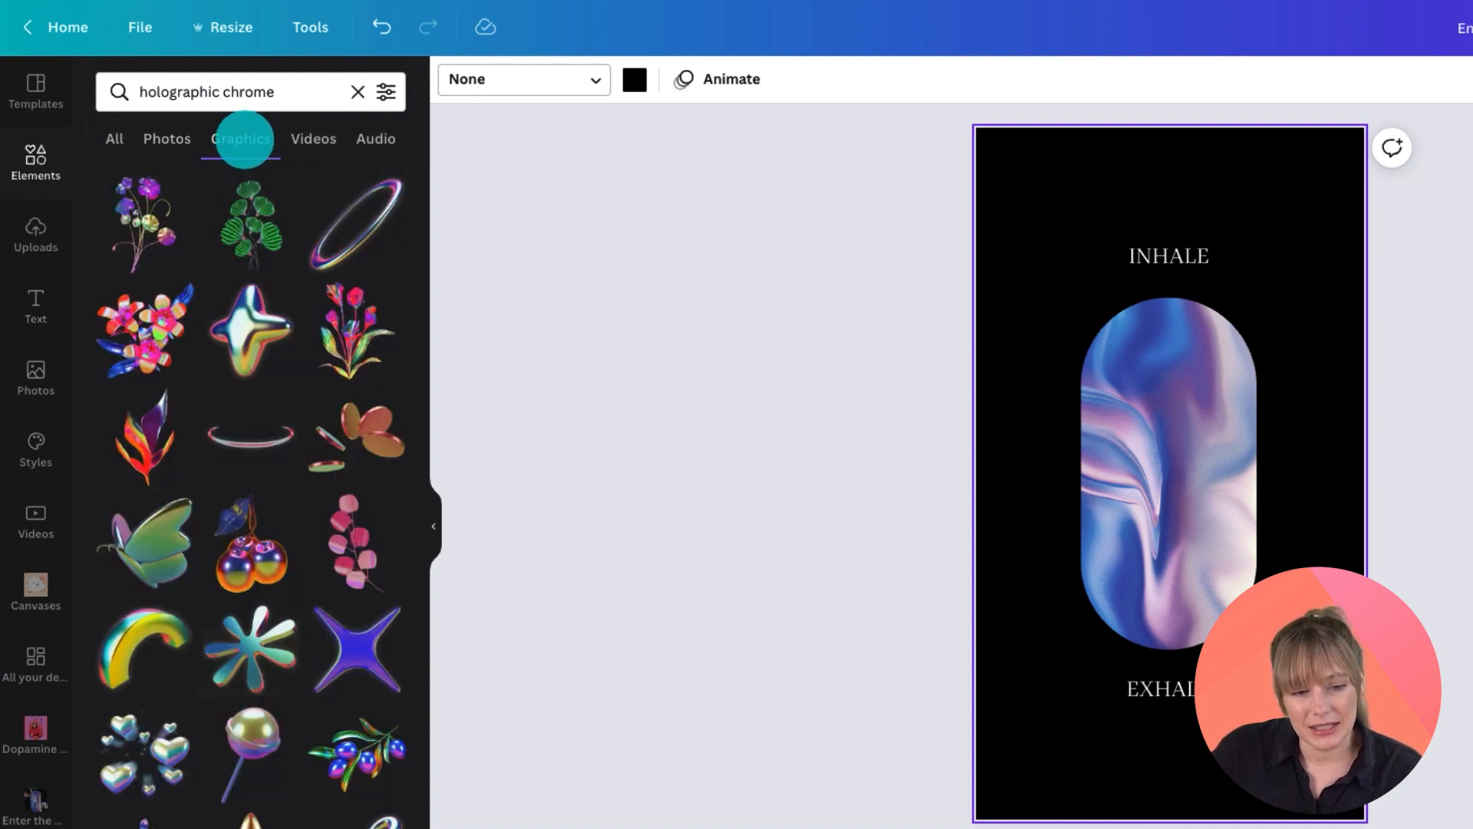
{"action": "scroll", "coordinate": [303, 532], "scroll_direction": "down", "scroll_amount": 3}
{"action": "scroll", "coordinate": [302, 534], "scroll_direction": "down", "scroll_amount": 4}
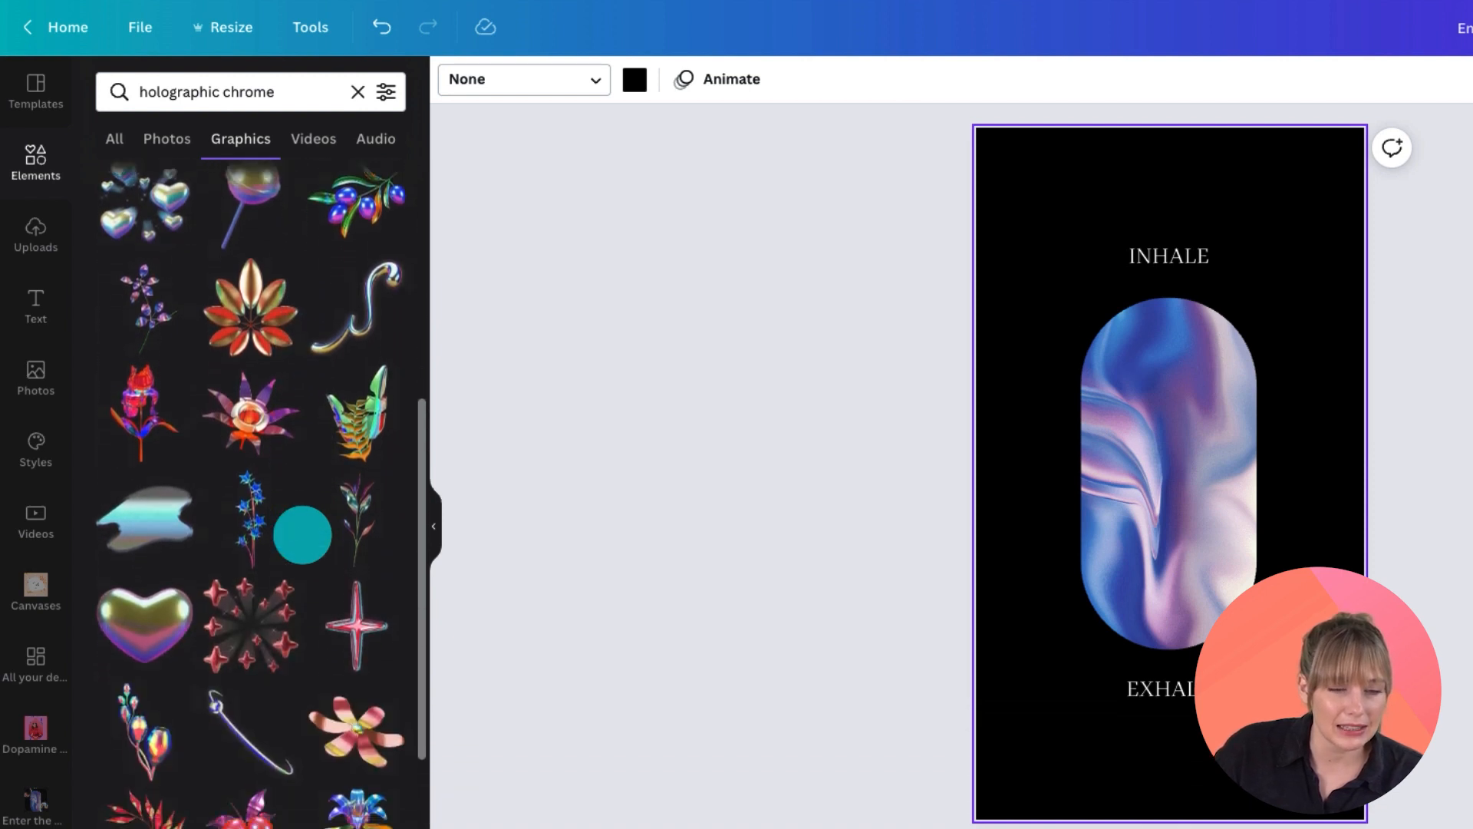
{"action": "scroll", "coordinate": [303, 534], "scroll_direction": "down", "scroll_amount": 2}
{"action": "scroll", "coordinate": [302, 534], "scroll_direction": "up", "scroll_amount": 5}
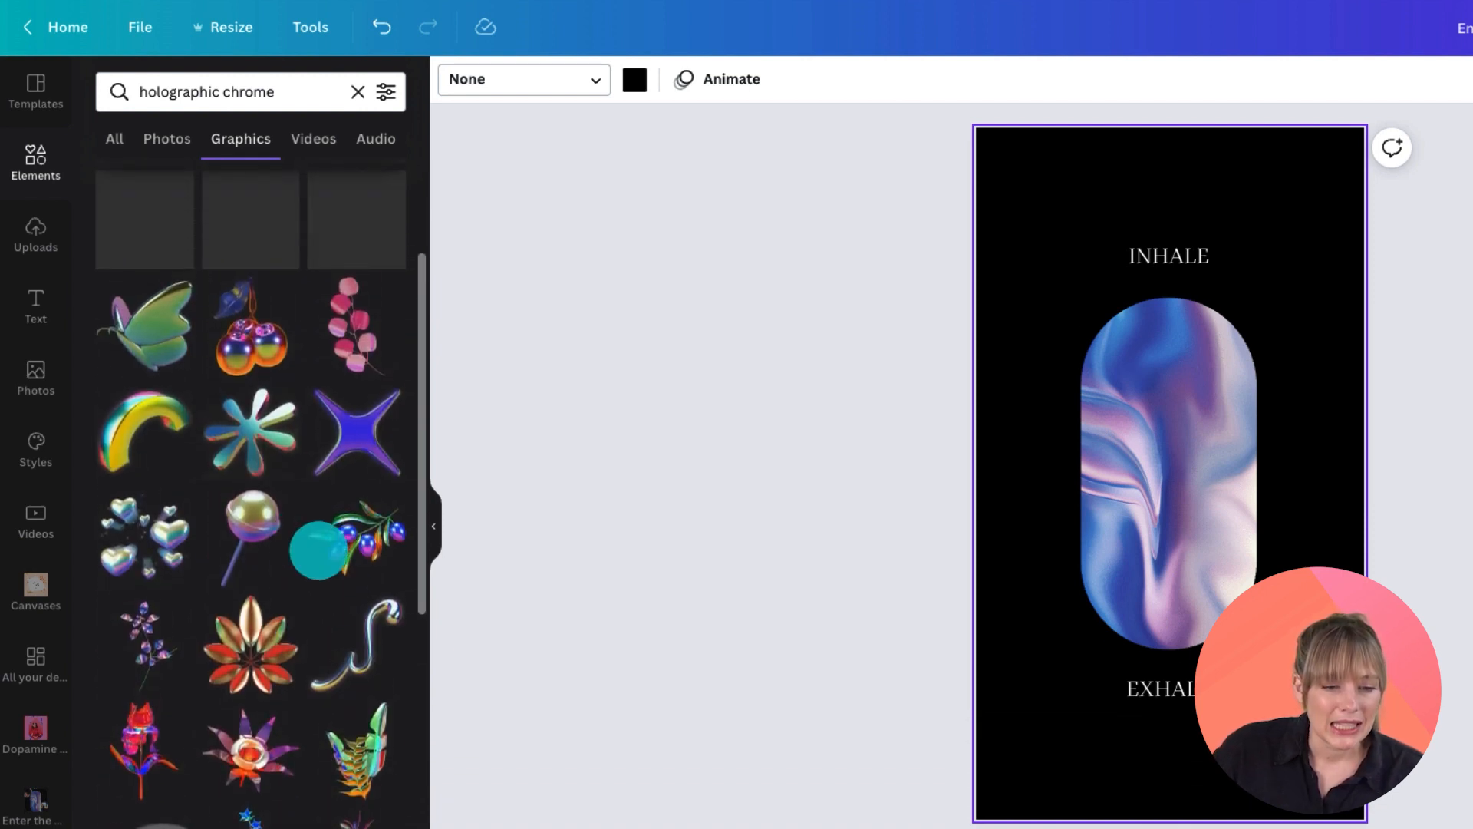
{"action": "scroll", "coordinate": [365, 657], "scroll_direction": "up", "scroll_amount": 1}
{"action": "left_click", "coordinate": [366, 662]}
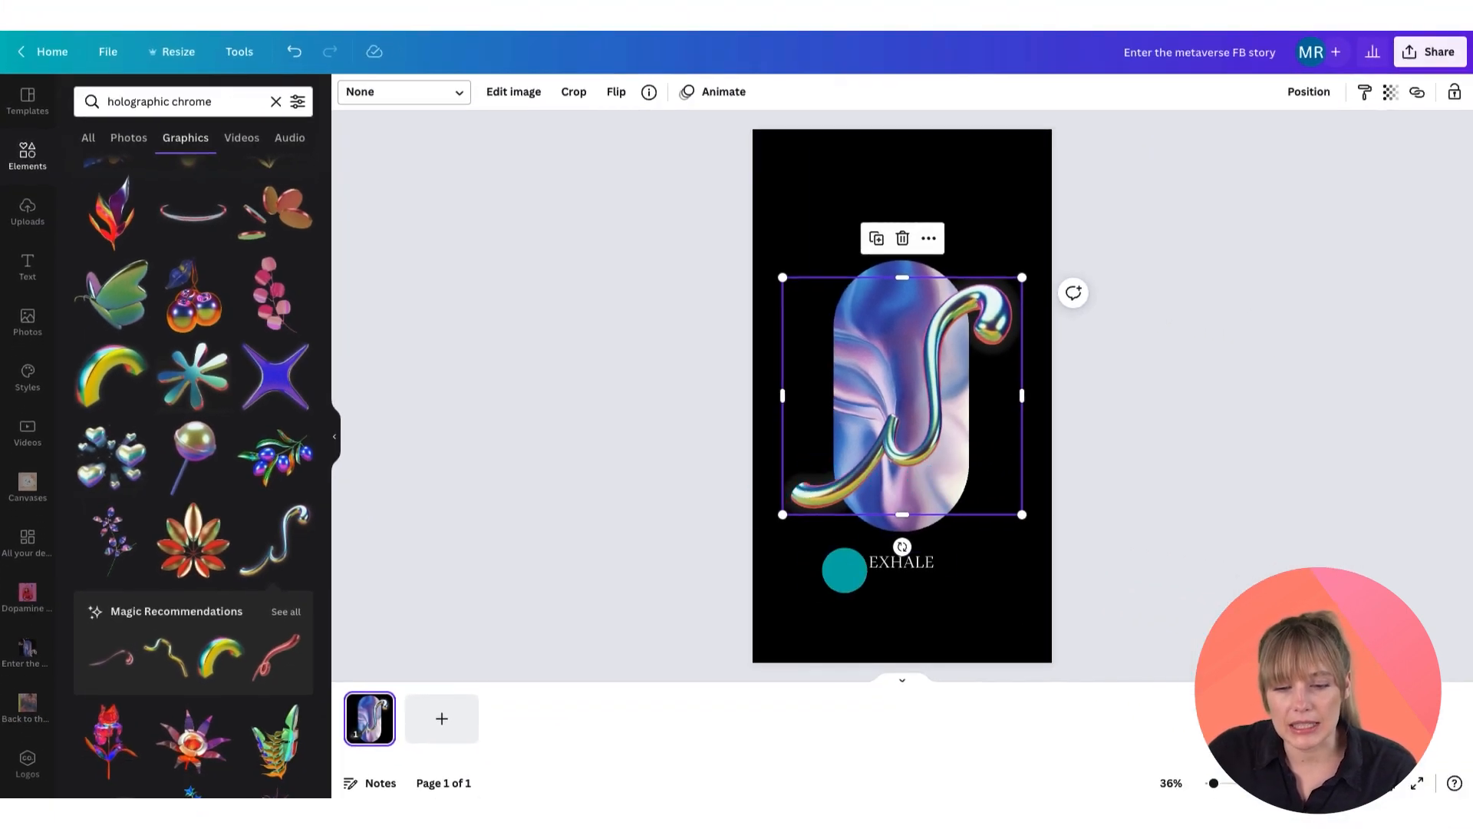
Step: Rotate, enlarge and move the chrome swirl so it curls up from the bottom past the arch's right side
{"action": "mouse_move", "coordinate": [902, 546]}
{"action": "left_mouse_down"}
{"action": "mouse_move", "coordinate": [983, 533]}
{"action": "mouse_move", "coordinate": [965, 537]}
{"action": "left_mouse_up"}
{"action": "mouse_move", "coordinate": [911, 312]}
{"action": "left_mouse_down"}
{"action": "mouse_move", "coordinate": [986, 476]}
{"action": "mouse_move", "coordinate": [999, 474]}
{"action": "mouse_move", "coordinate": [928, 428]}
{"action": "mouse_move", "coordinate": [1013, 529]}
{"action": "mouse_move", "coordinate": [993, 491]}
{"action": "mouse_move", "coordinate": [989, 519]}
{"action": "left_mouse_up"}
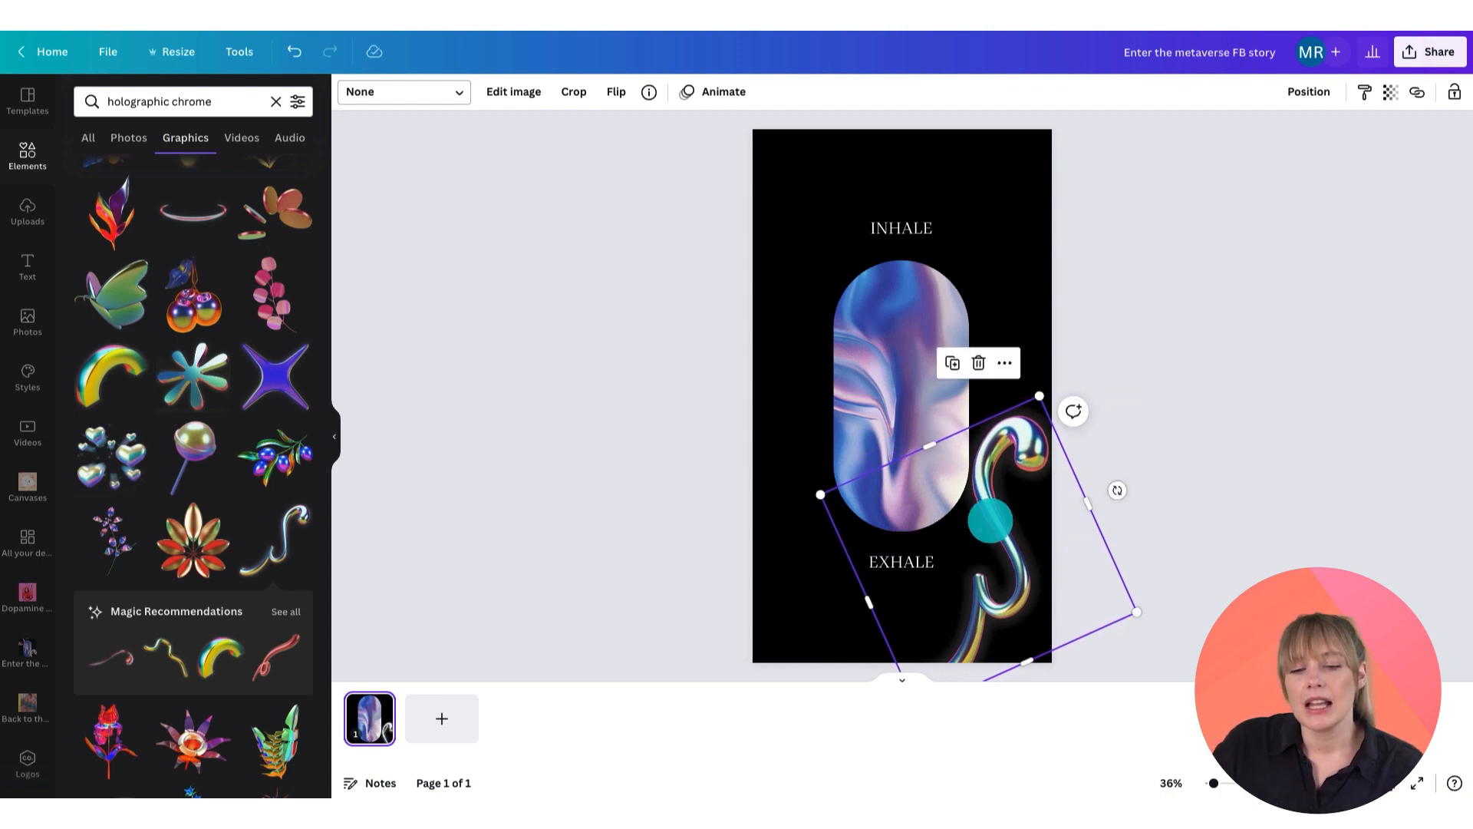
{"action": "left_click_drag", "start_coordinate": [820, 494], "coordinate": [689, 445]}
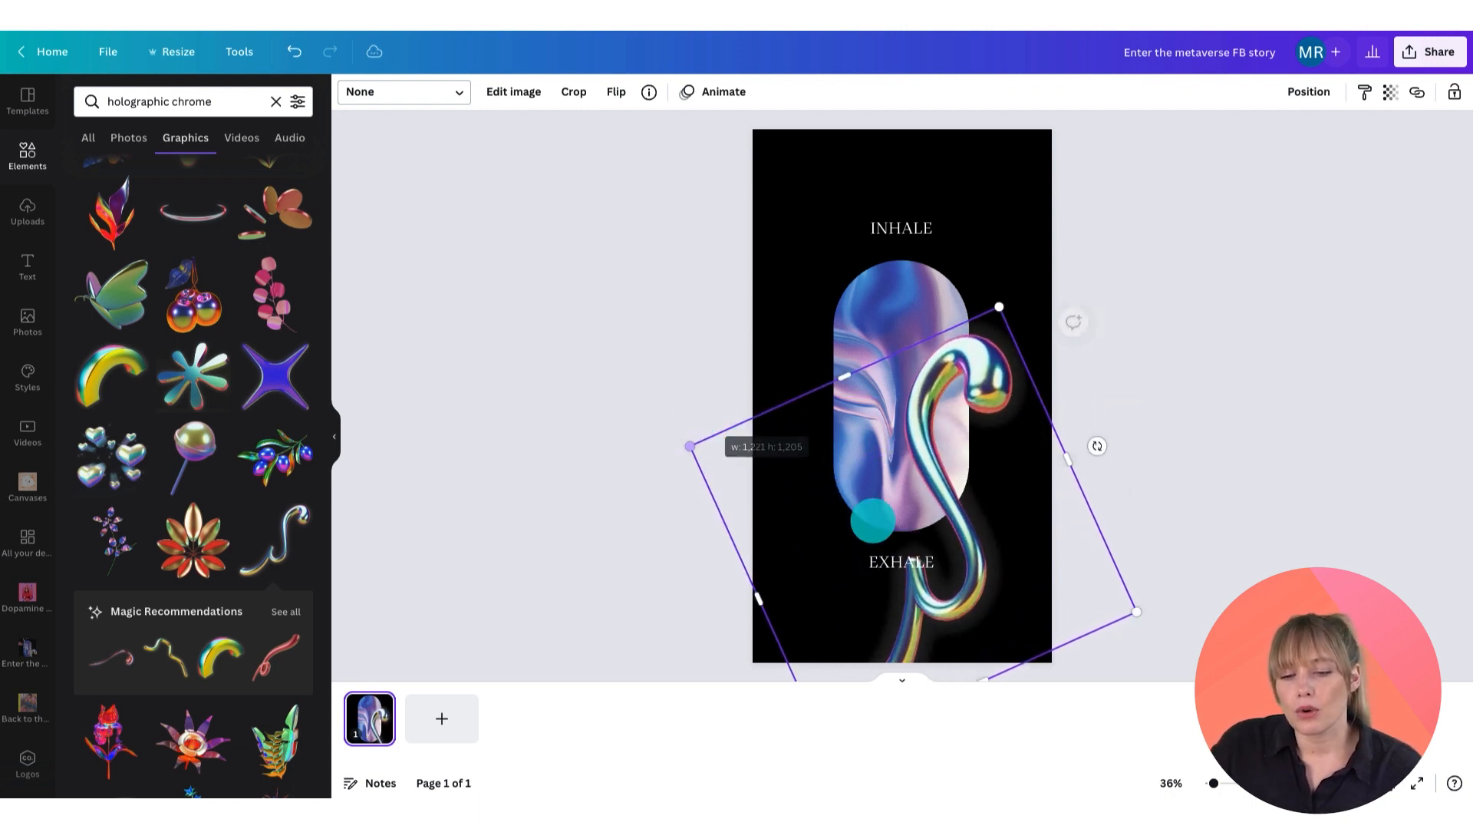
{"action": "mouse_move", "coordinate": [972, 576]}
{"action": "left_mouse_down"}
{"action": "mouse_move", "coordinate": [1009, 615]}
{"action": "mouse_move", "coordinate": [1010, 659]}
{"action": "mouse_move", "coordinate": [1013, 621]}
{"action": "left_mouse_up"}
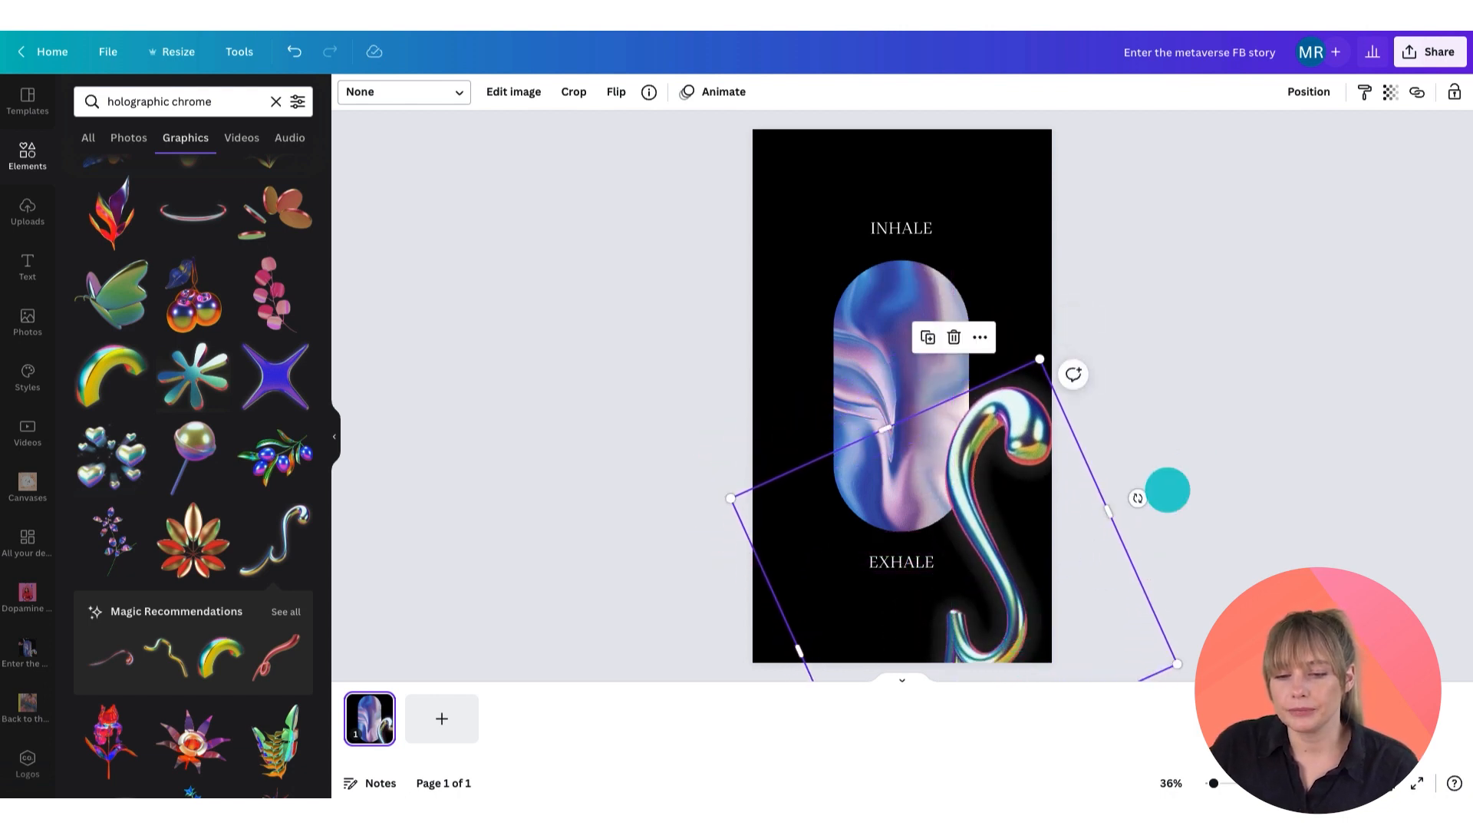
{"action": "left_click_drag", "start_coordinate": [1140, 493], "coordinate": [1152, 543]}
{"action": "left_click_drag", "start_coordinate": [1001, 562], "coordinate": [967, 577]}
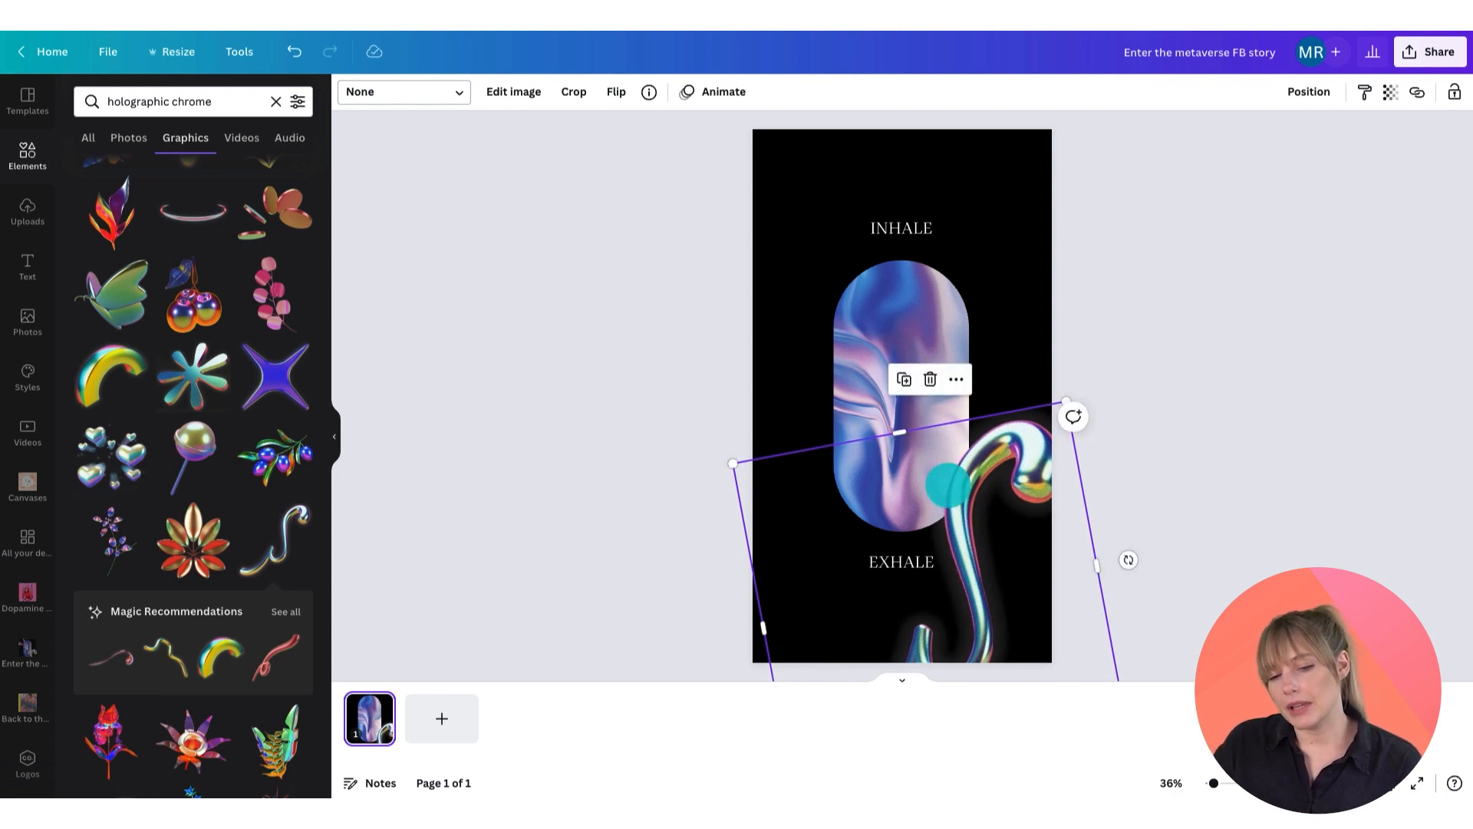
{"action": "left_click", "coordinate": [1011, 303]}
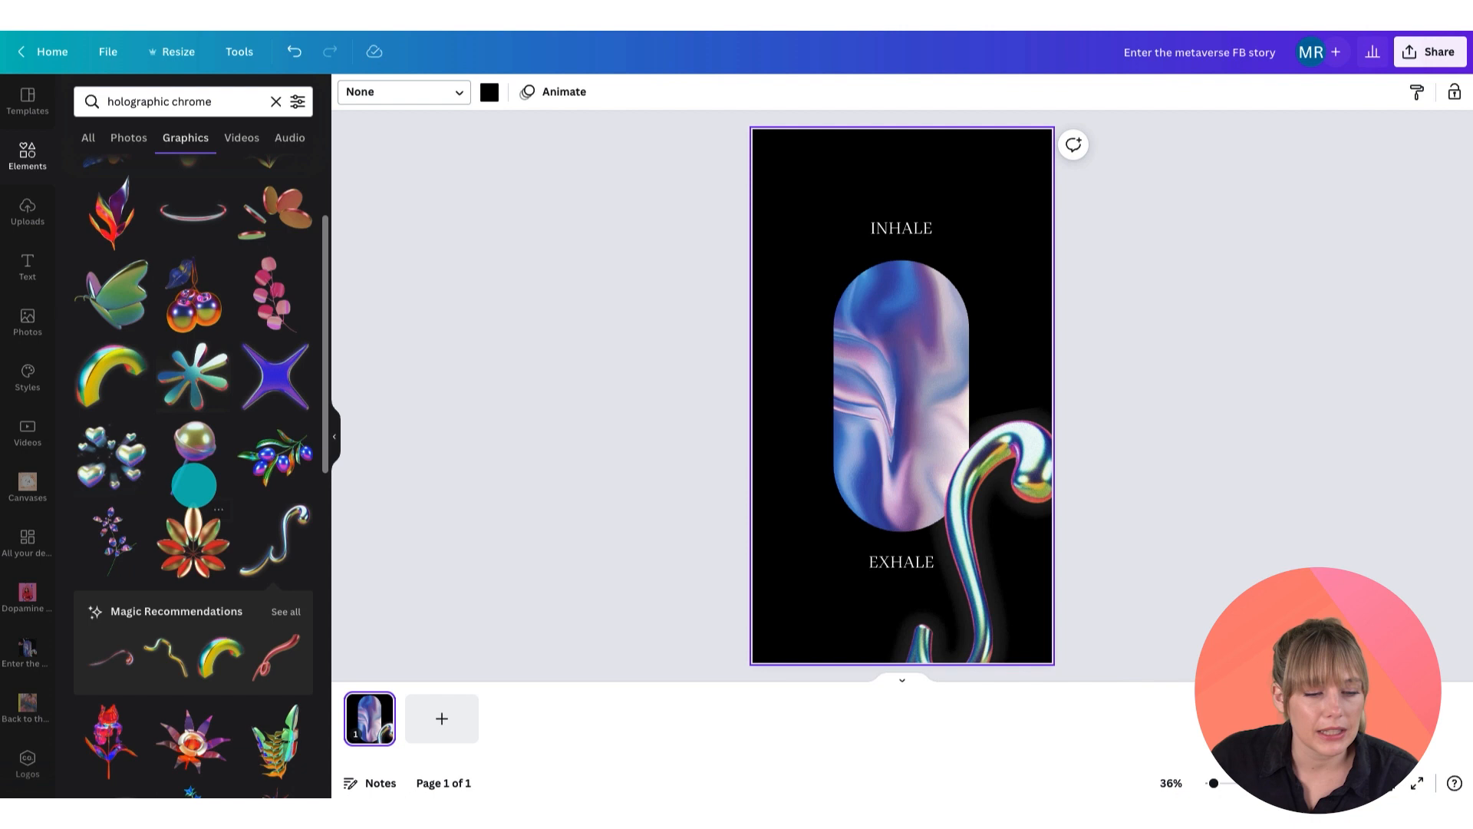
Step: Add the red chrome swirl graphic and rotate, enlarge and place it along the upper left corner
{"action": "scroll", "coordinate": [194, 484], "scroll_direction": "down", "scroll_amount": 3}
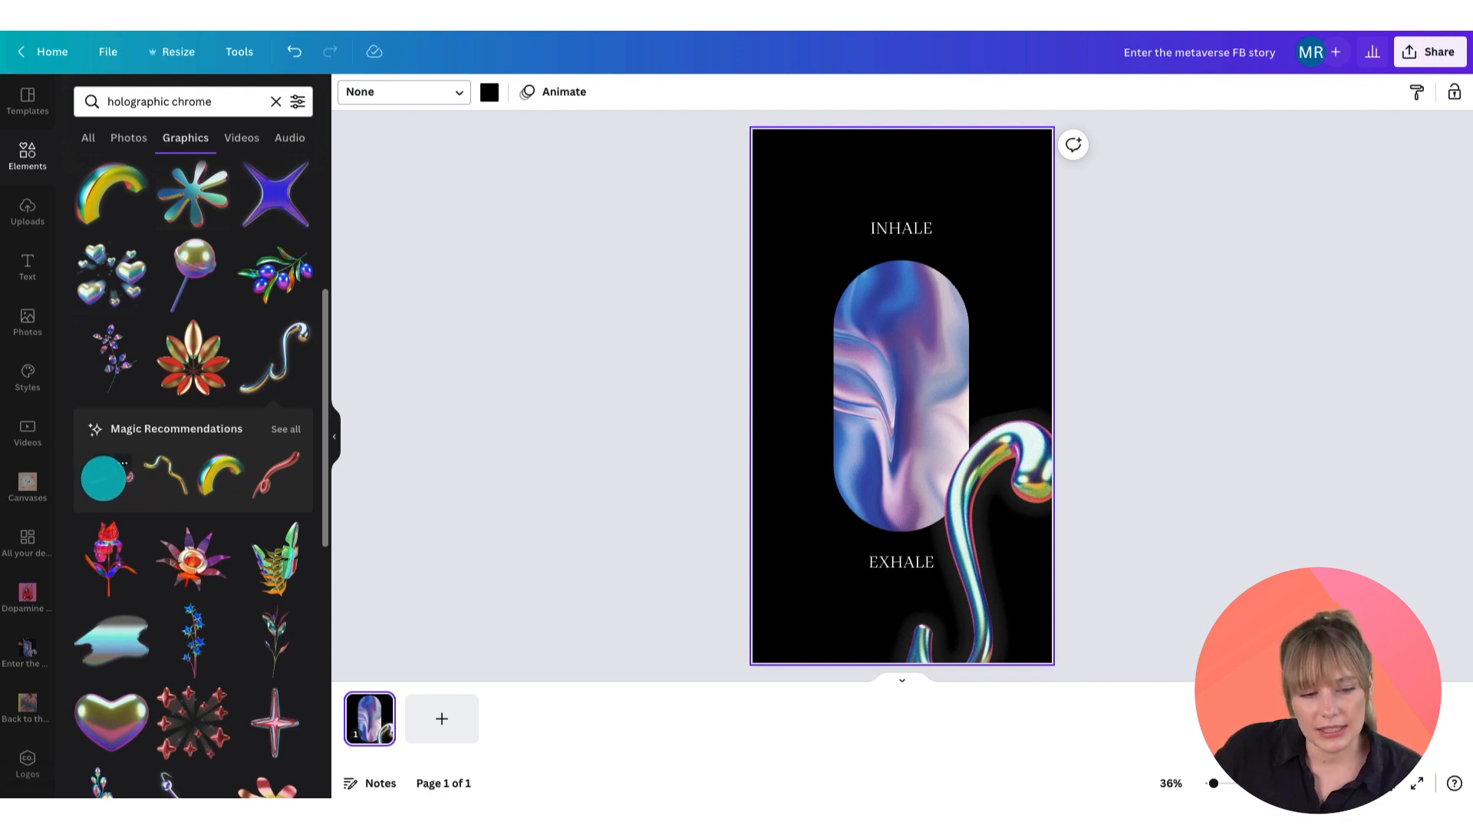
{"action": "left_click", "coordinate": [103, 477]}
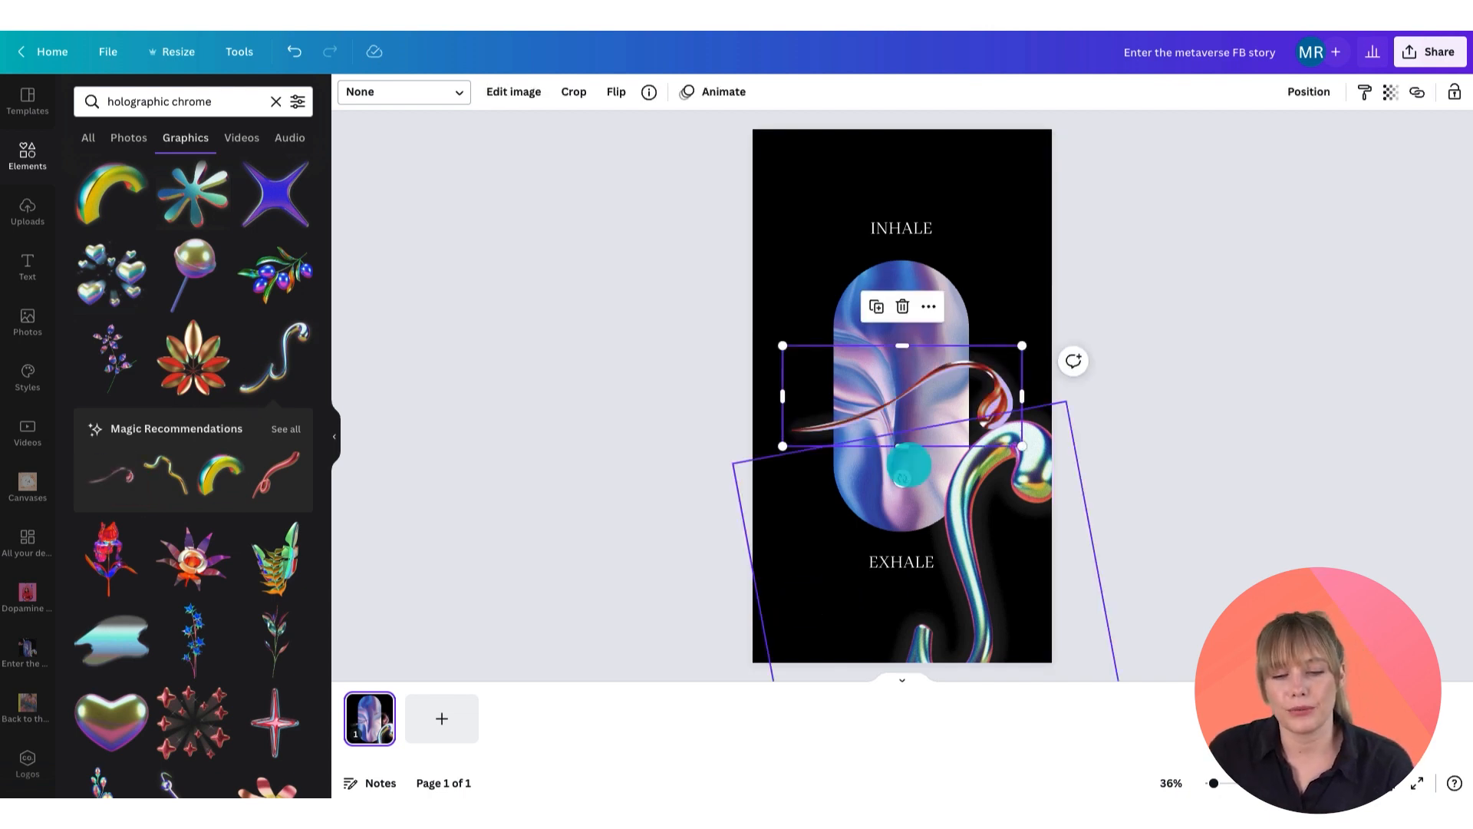
{"action": "mouse_move", "coordinate": [902, 478]}
{"action": "left_mouse_down"}
{"action": "mouse_move", "coordinate": [848, 461]}
{"action": "mouse_move", "coordinate": [816, 407]}
{"action": "mouse_move", "coordinate": [819, 421]}
{"action": "mouse_move", "coordinate": [769, 171]}
{"action": "mouse_move", "coordinate": [796, 175]}
{"action": "mouse_move", "coordinate": [781, 204]}
{"action": "left_mouse_up"}
{"action": "left_click_drag", "start_coordinate": [776, 330], "coordinate": [679, 447]}
{"action": "left_click_drag", "start_coordinate": [809, 296], "coordinate": [829, 220]}
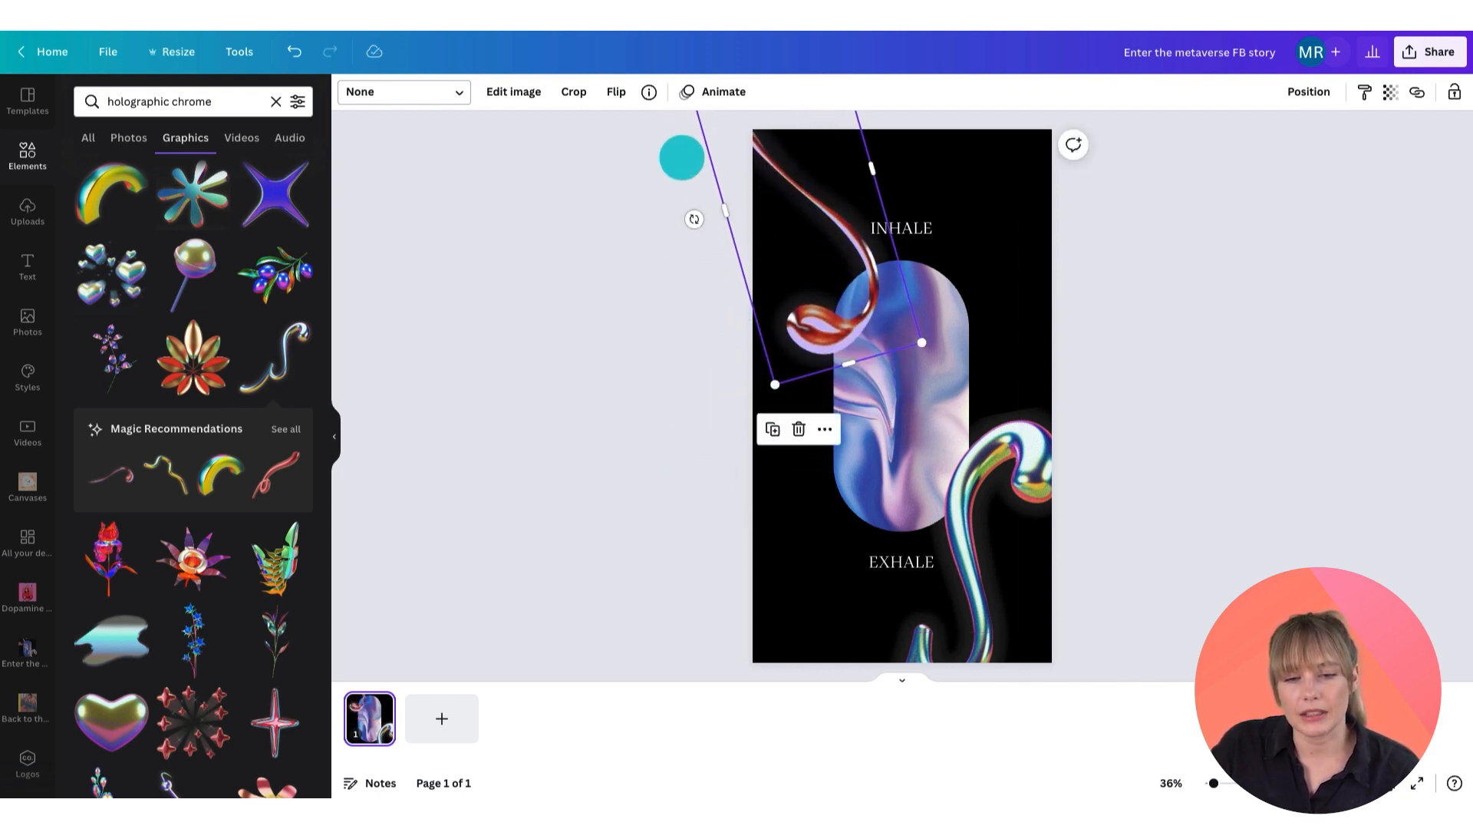
{"action": "mouse_move", "coordinate": [691, 216]}
{"action": "left_mouse_down"}
{"action": "mouse_move", "coordinate": [681, 181]}
{"action": "mouse_move", "coordinate": [692, 199]}
{"action": "left_mouse_up"}
{"action": "mouse_move", "coordinate": [717, 368]}
{"action": "left_mouse_down"}
{"action": "mouse_move", "coordinate": [742, 372]}
{"action": "mouse_move", "coordinate": [779, 342]}
{"action": "left_mouse_up"}
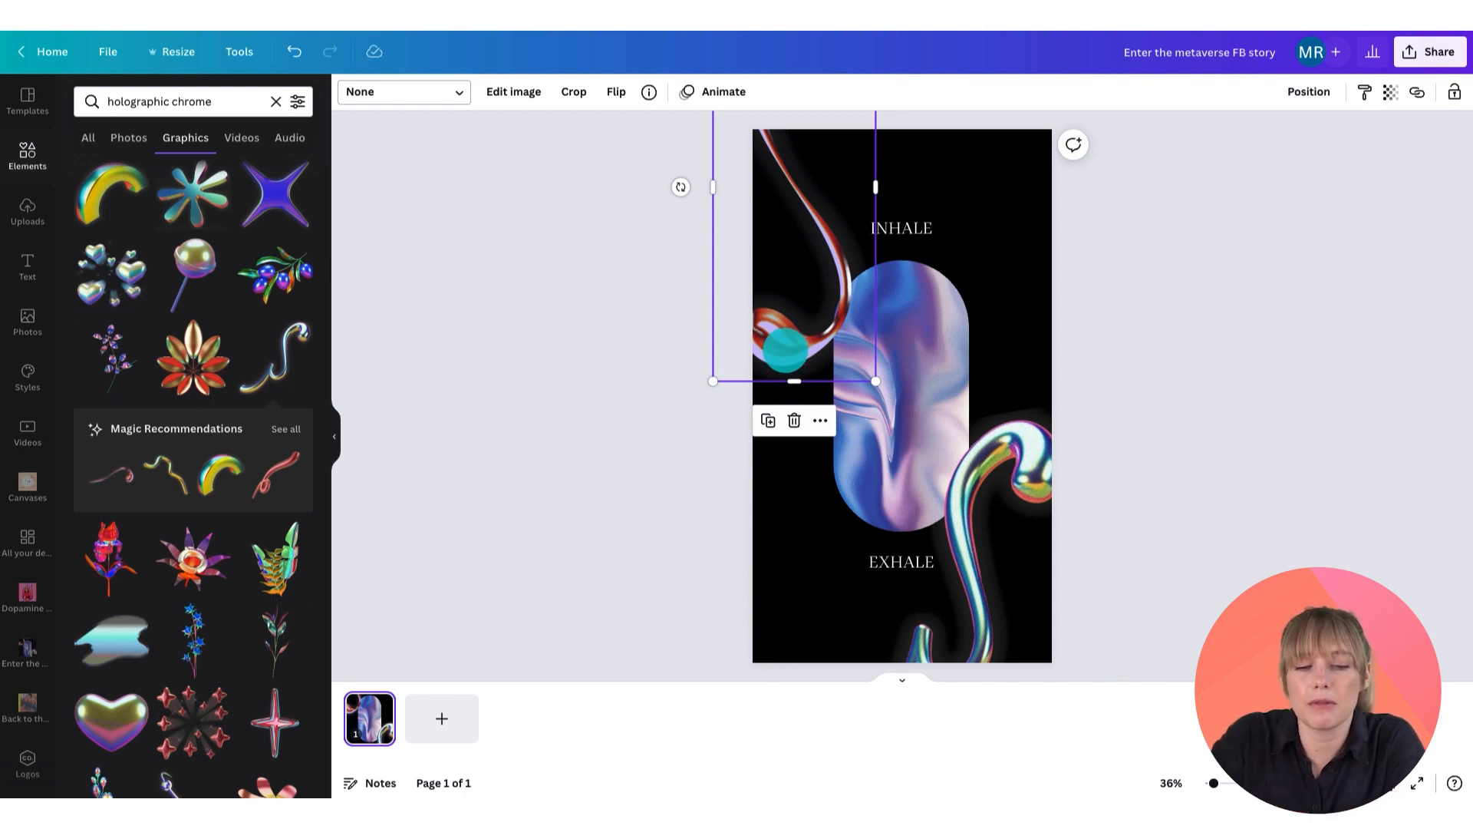
Step: Send the red swirl backward so it sits behind the arch image
{"action": "right_click", "coordinate": [785, 350]}
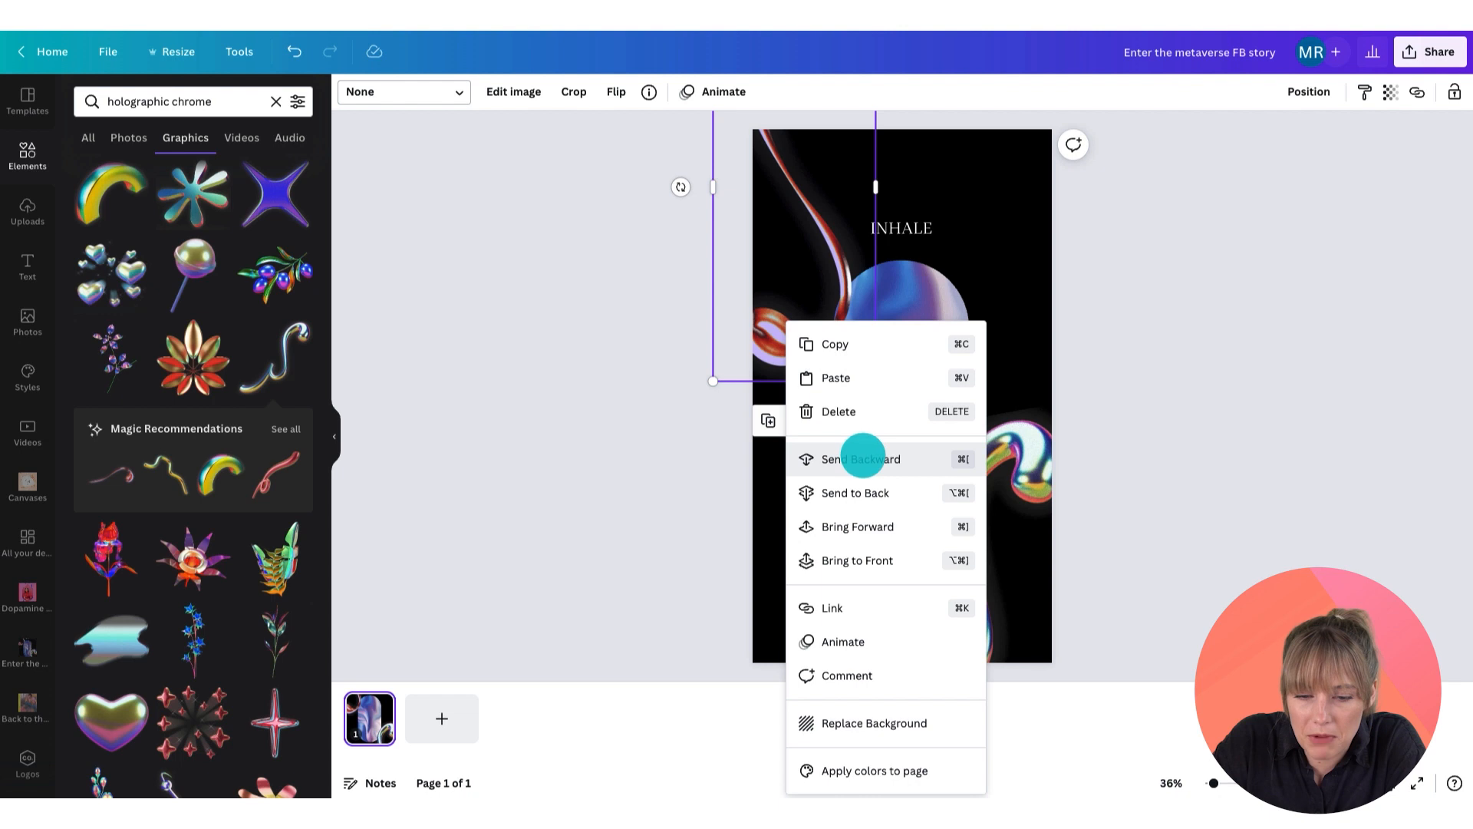
{"action": "left_click", "coordinate": [862, 458]}
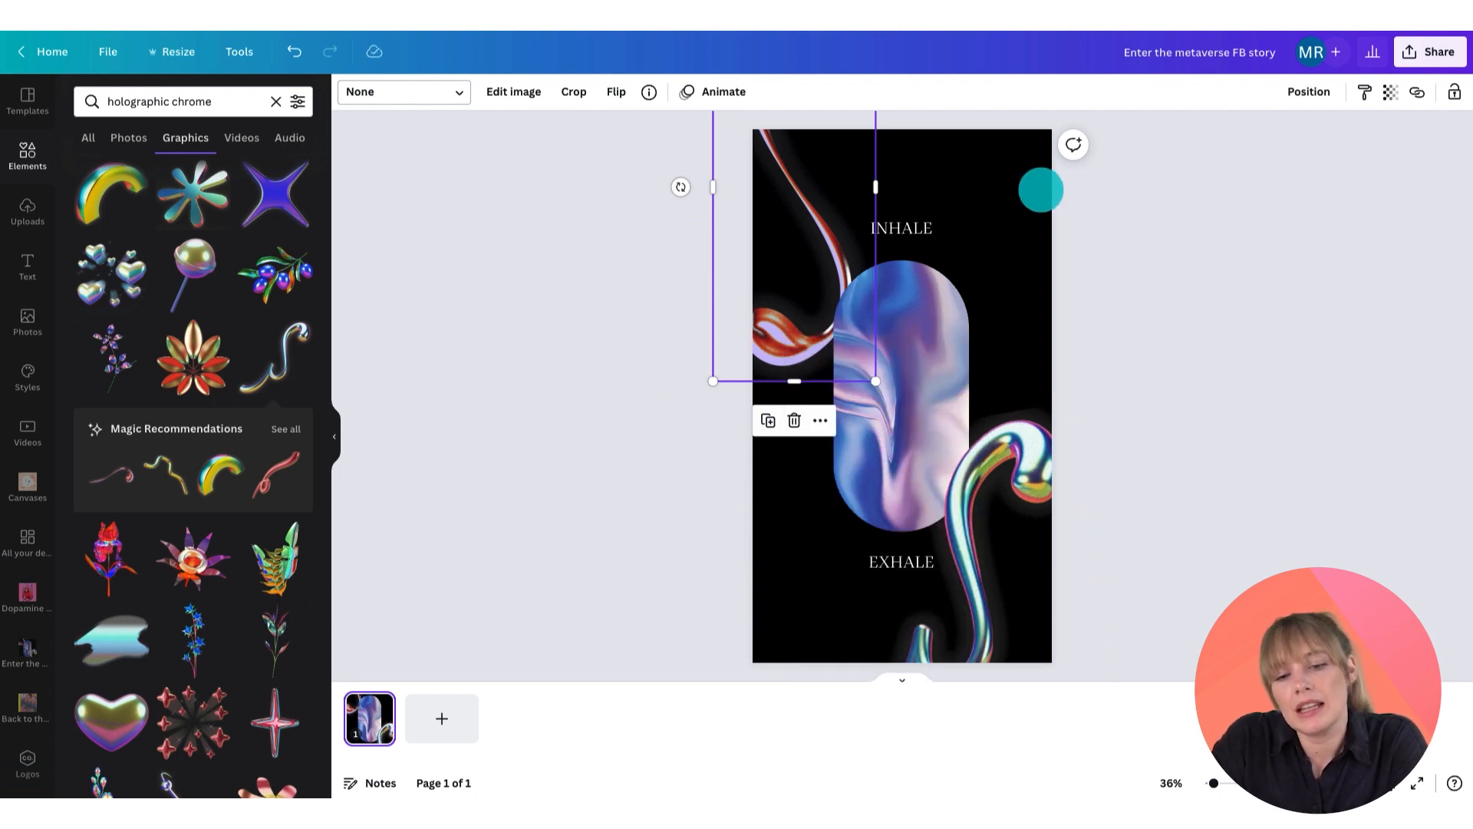
{"action": "left_click", "coordinate": [1040, 189]}
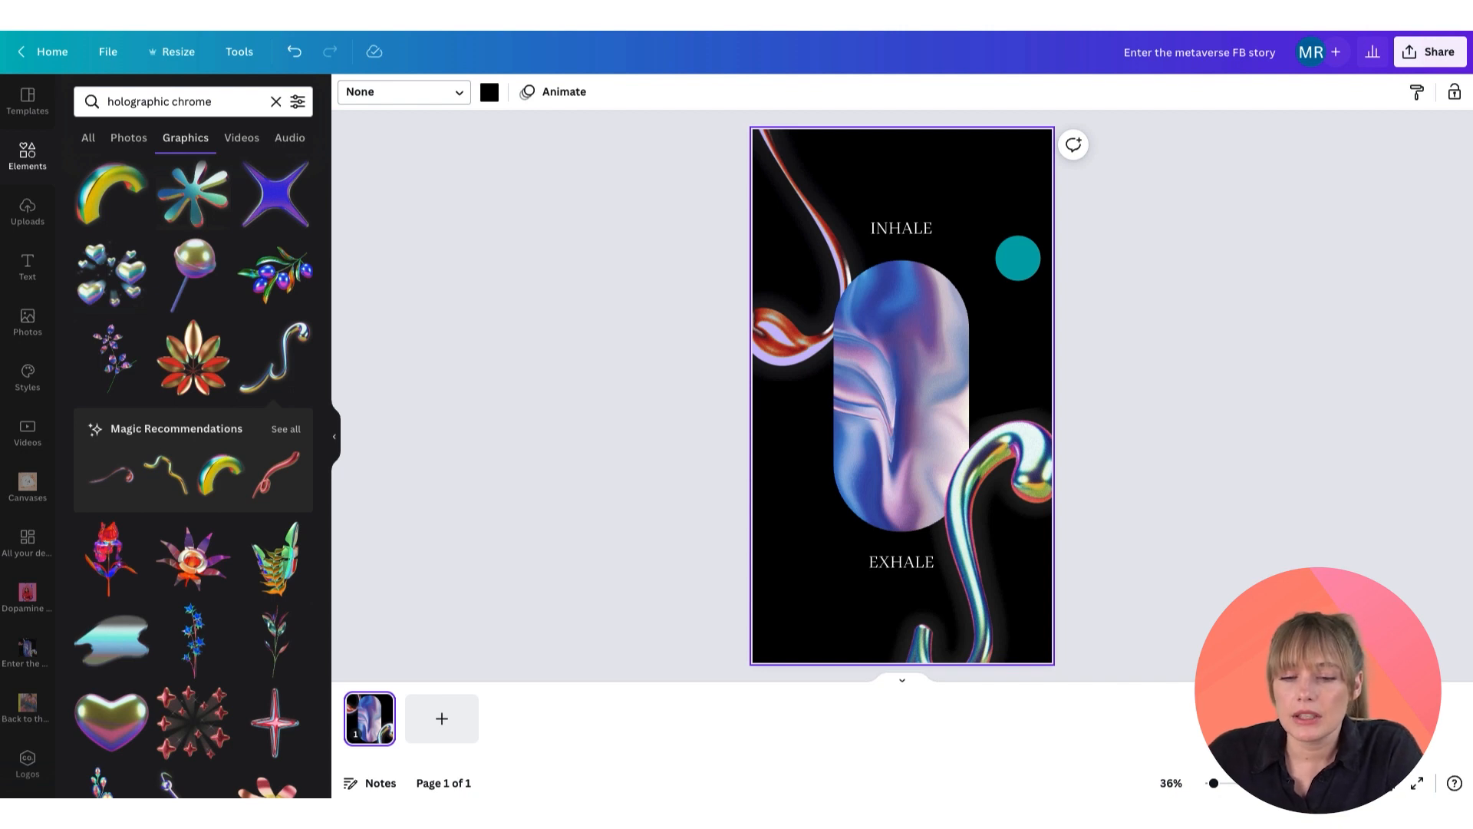
Step: Add a line, colour it white and set its line weight to 3
{"action": "key", "text": "l"}
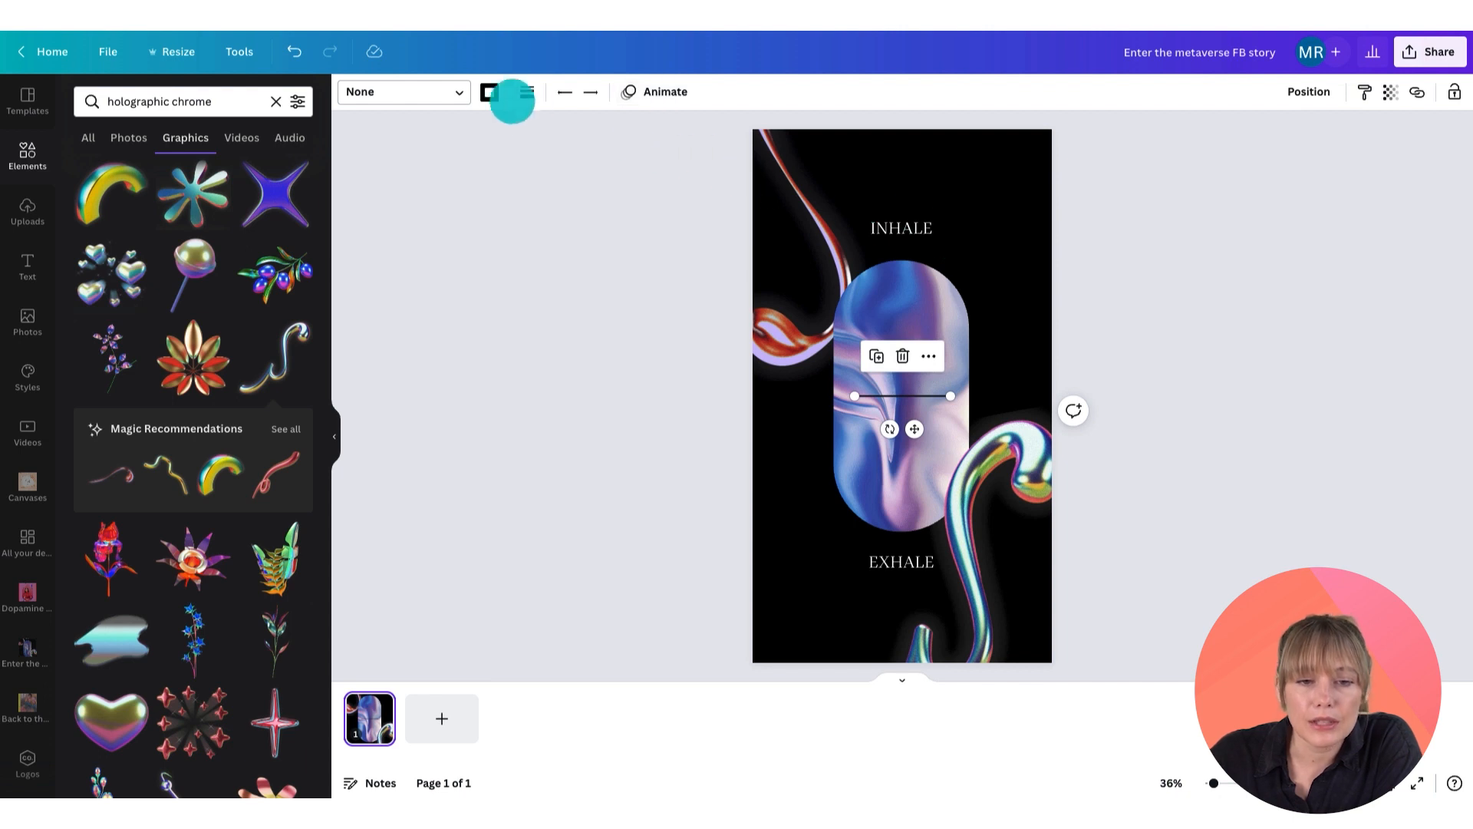
{"action": "left_click", "coordinate": [489, 92]}
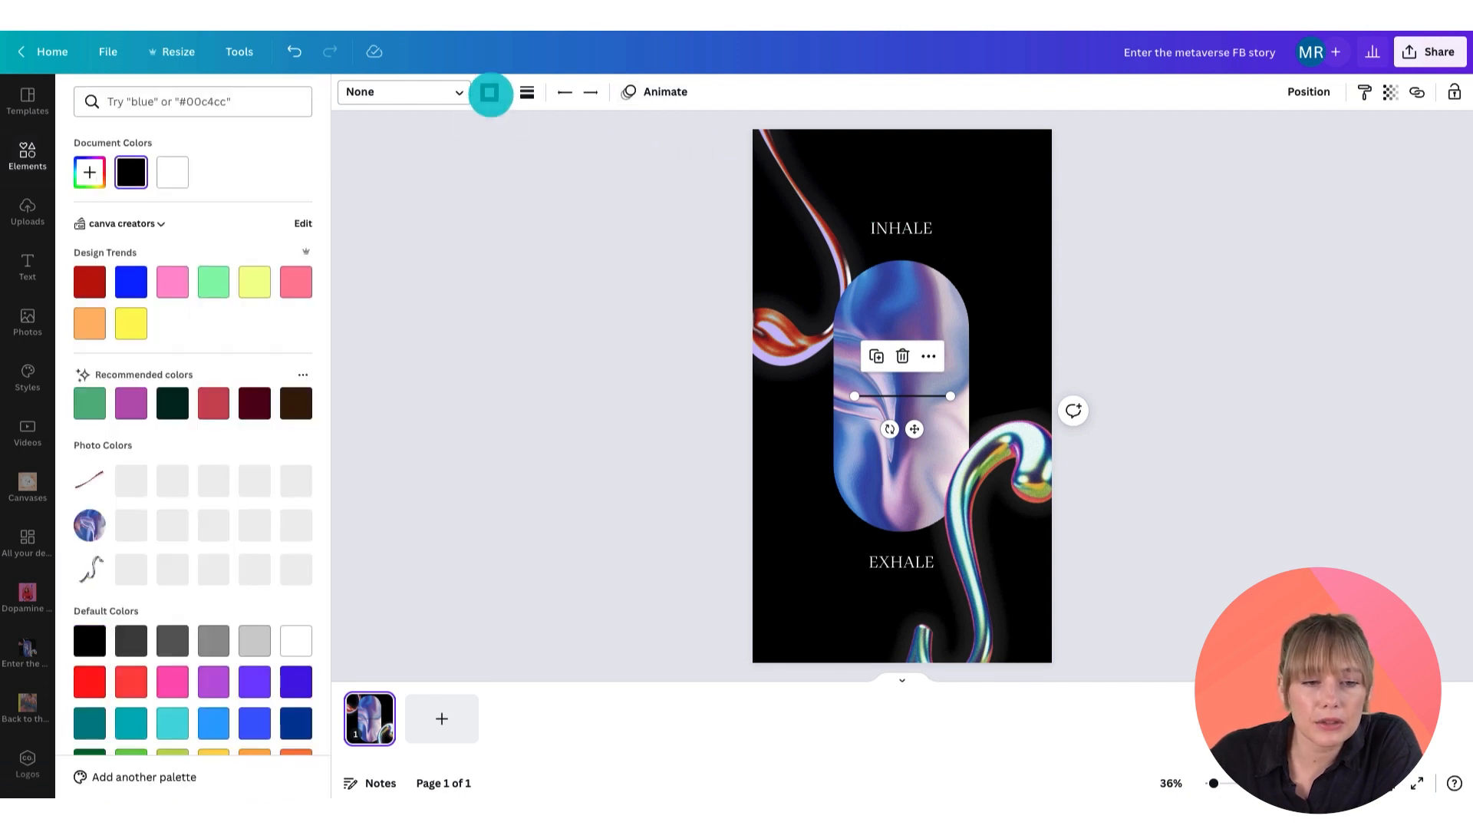
{"action": "left_click", "coordinate": [176, 174]}
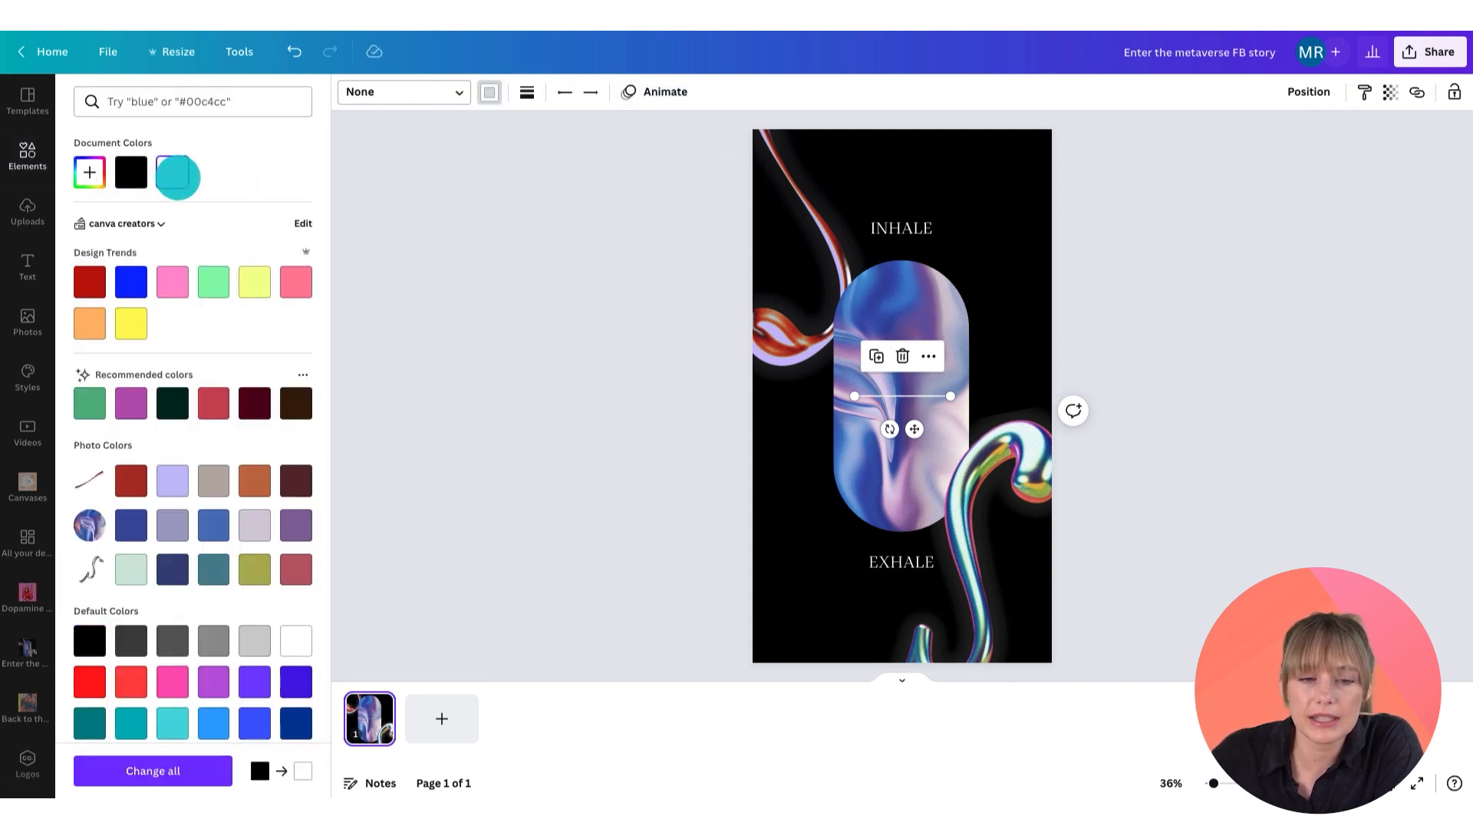
{"action": "left_click", "coordinate": [527, 92]}
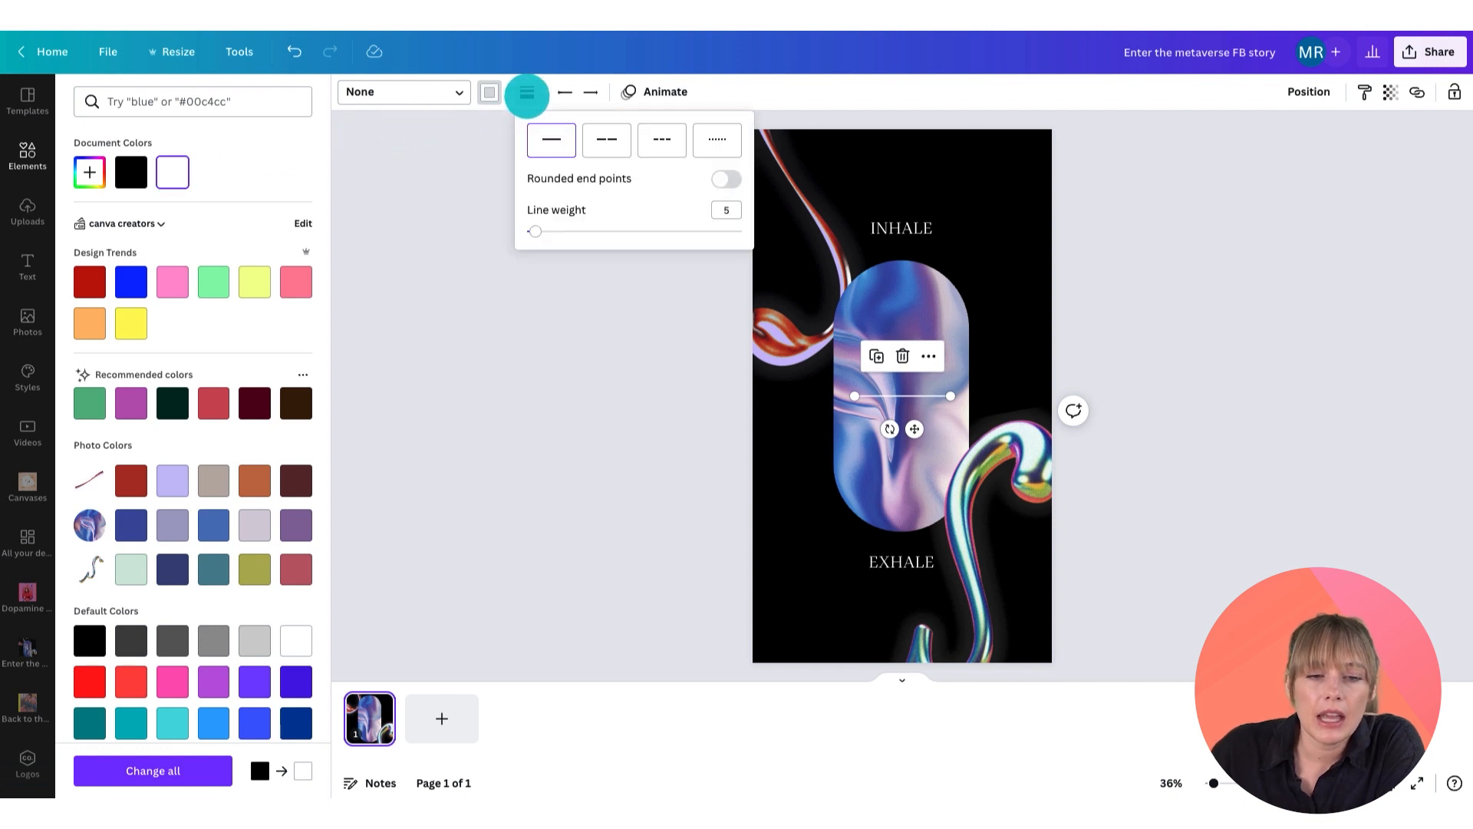
{"action": "left_click", "coordinate": [726, 210]}
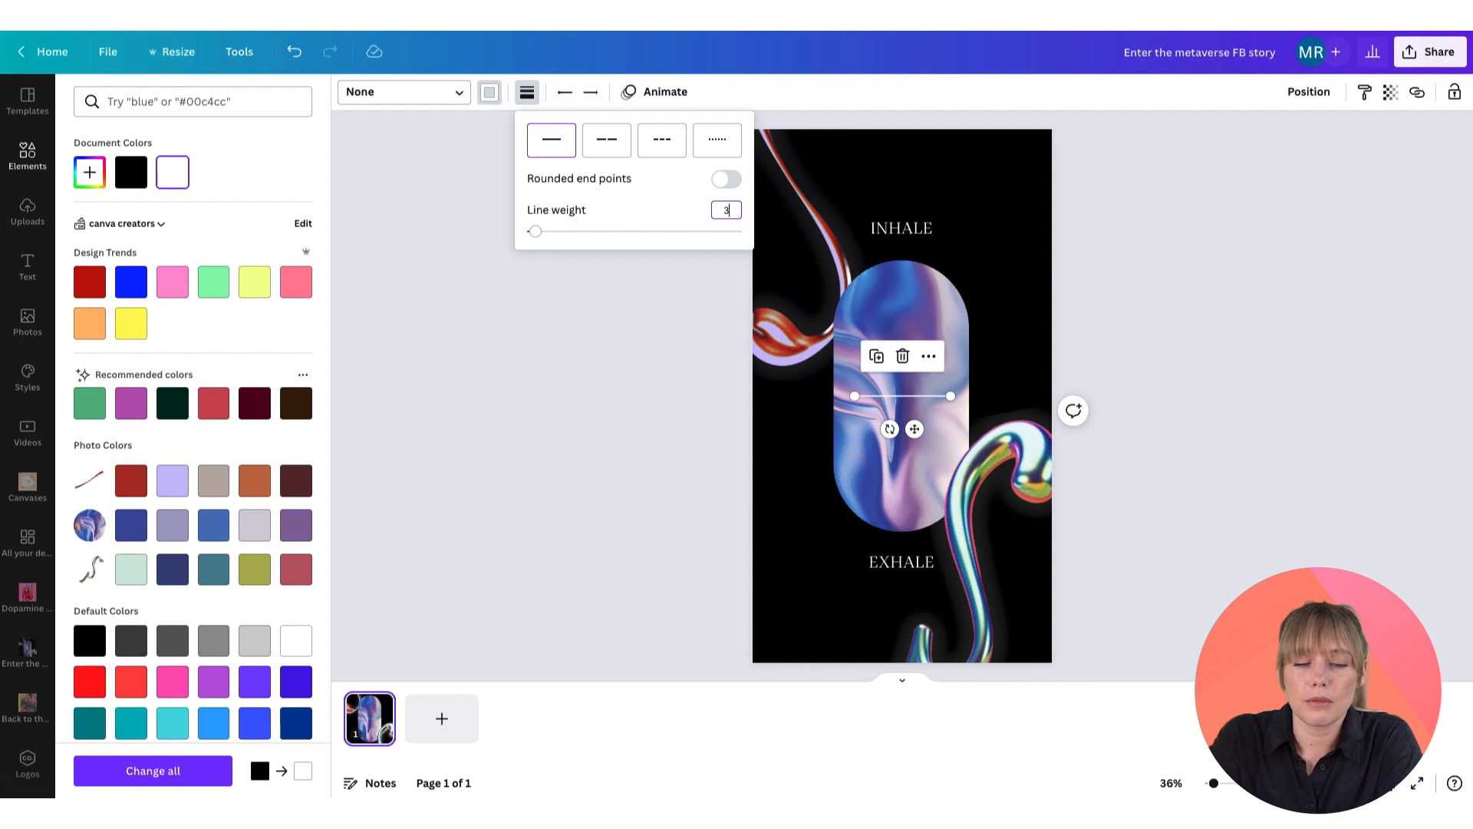
Step: Rotate the line vertical and place it at the top edge above the INHALE text
{"action": "left_click", "coordinate": [914, 432]}
{"action": "left_click_drag", "start_coordinate": [915, 432], "coordinate": [913, 201]}
{"action": "left_click_drag", "start_coordinate": [883, 126], "coordinate": [1018, 144]}
{"action": "left_click_drag", "start_coordinate": [869, 172], "coordinate": [868, 162]}
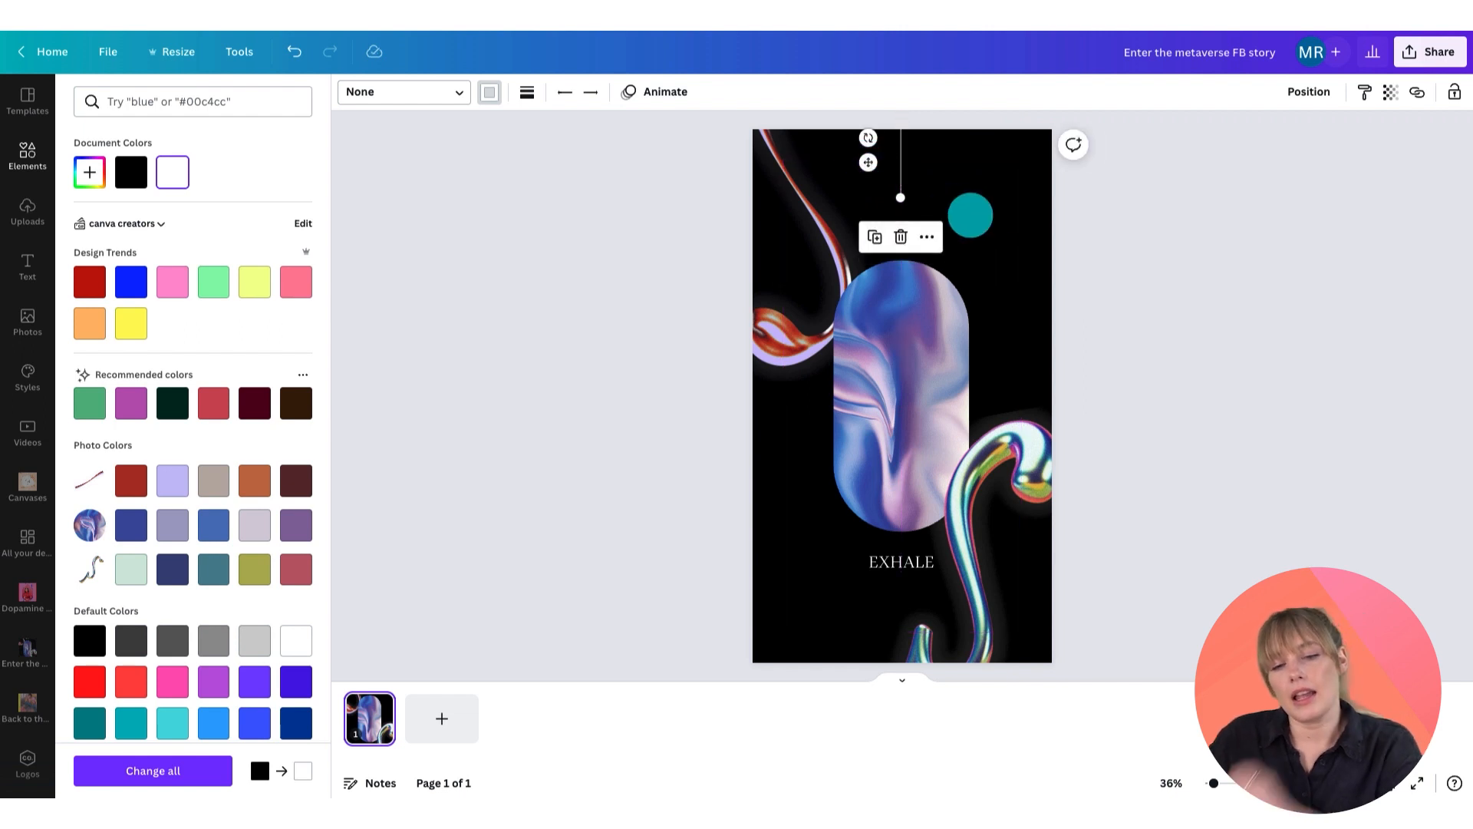
{"action": "left_click", "coordinate": [980, 201]}
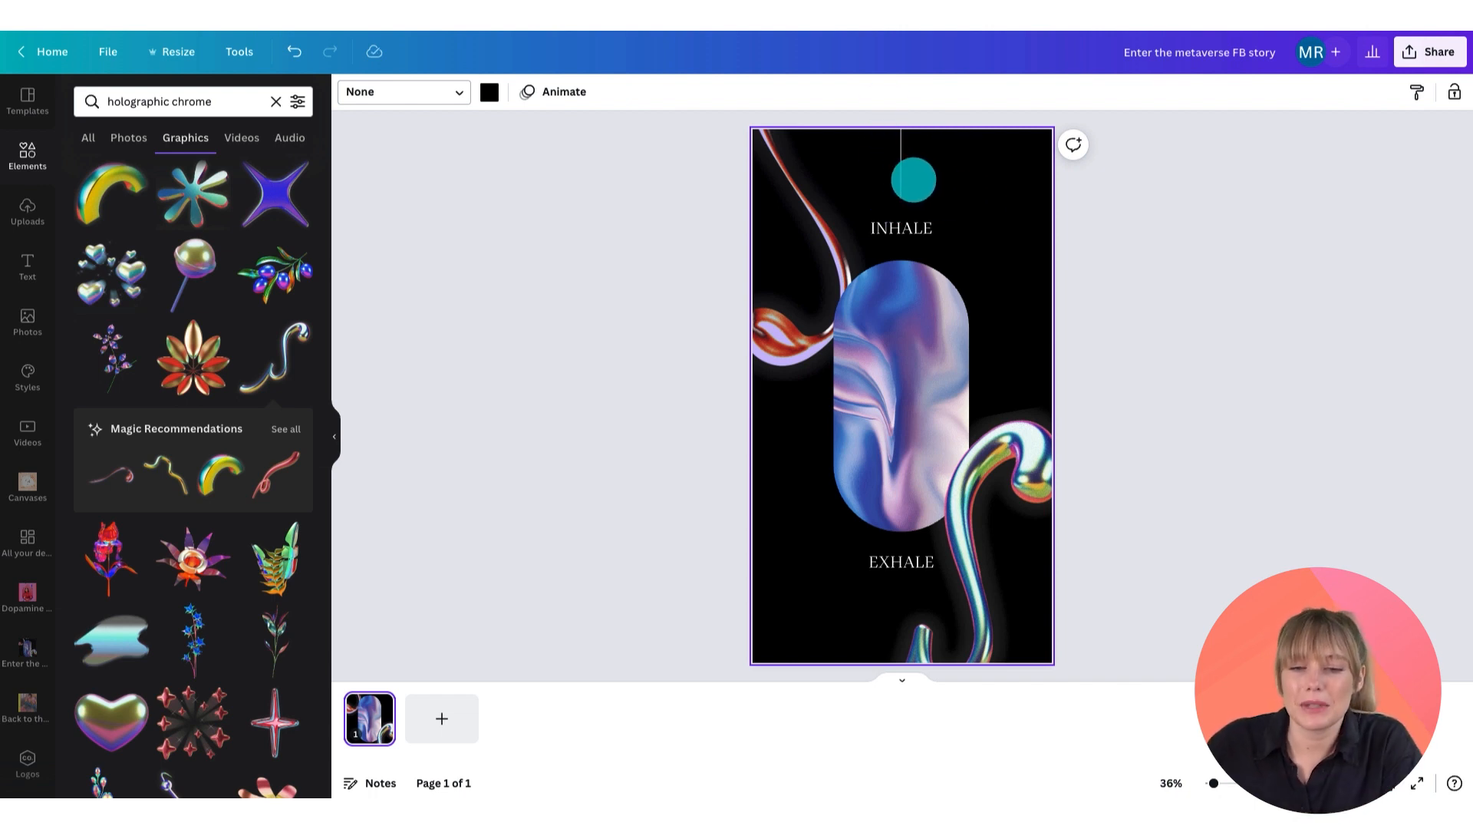
Step: Duplicate the vertical line and place the copy at the bottom edge below the EXHALE text
{"action": "left_click", "coordinate": [900, 170]}
{"action": "left_click_drag", "start_coordinate": [871, 164], "coordinate": [875, 164]}
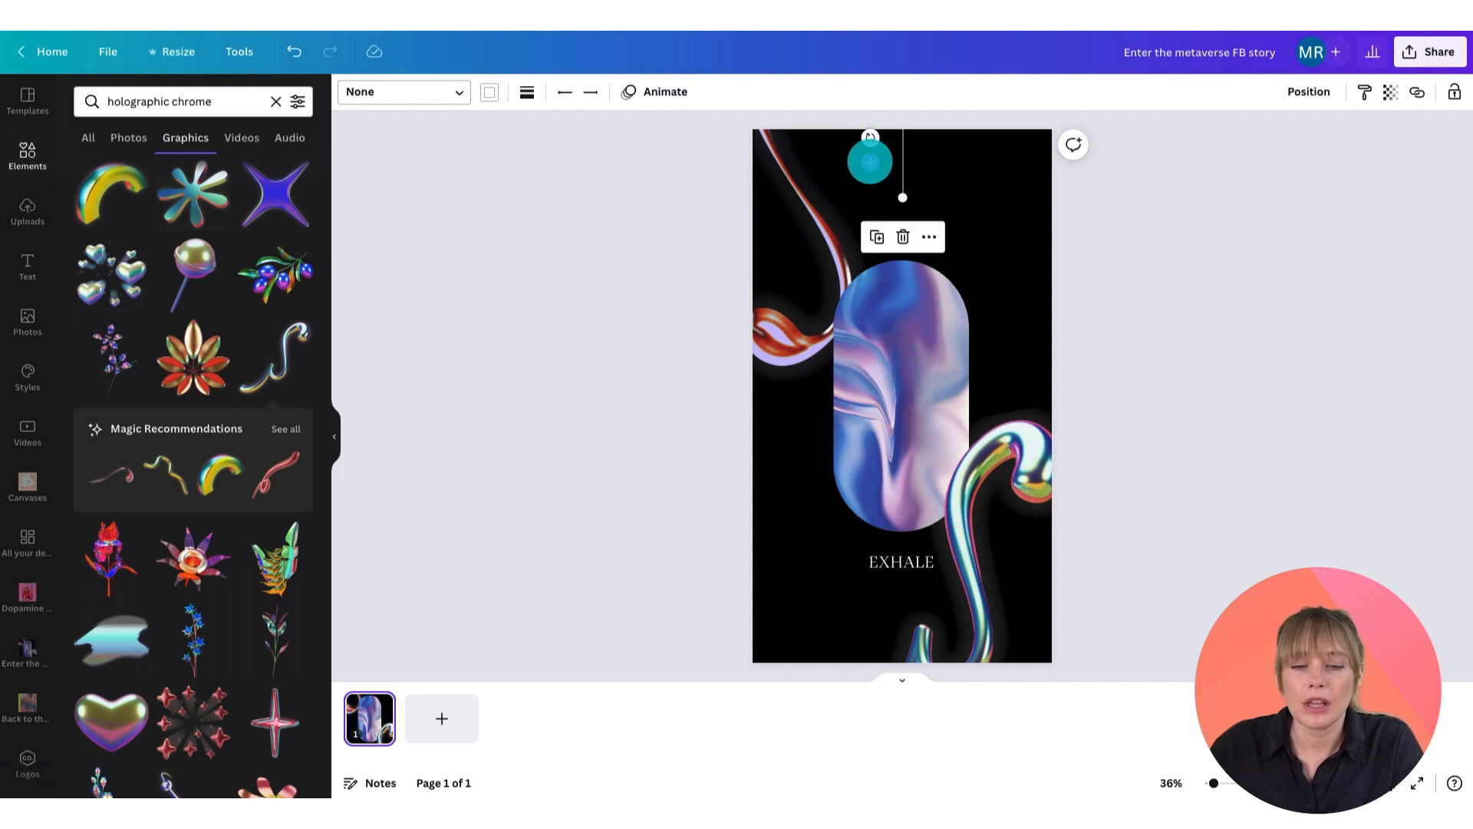
{"action": "key", "text": "alt"}
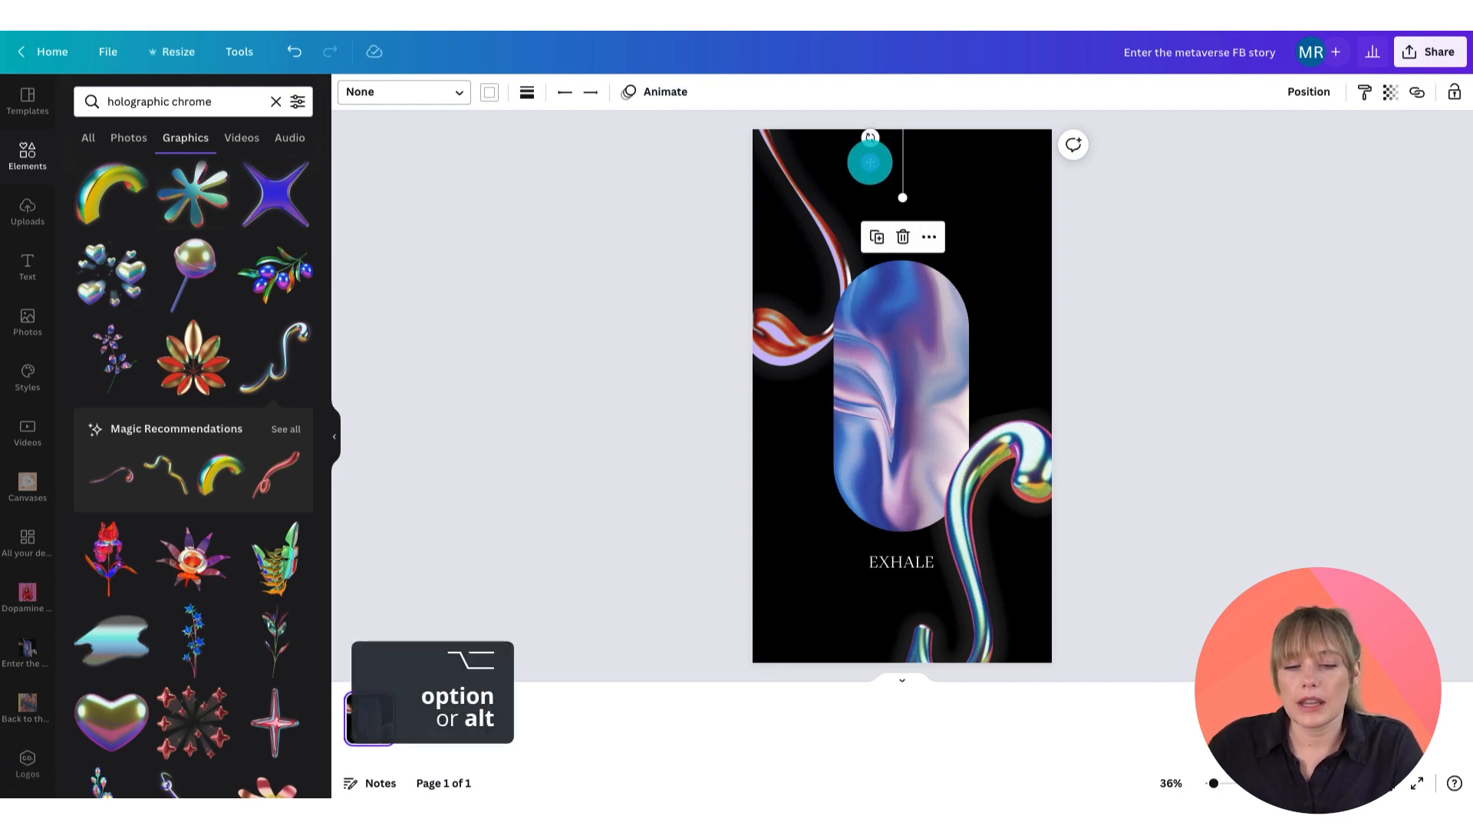
{"action": "left_click_drag", "start_coordinate": [870, 162], "coordinate": [865, 656]}
{"action": "left_click", "coordinate": [1025, 323]}
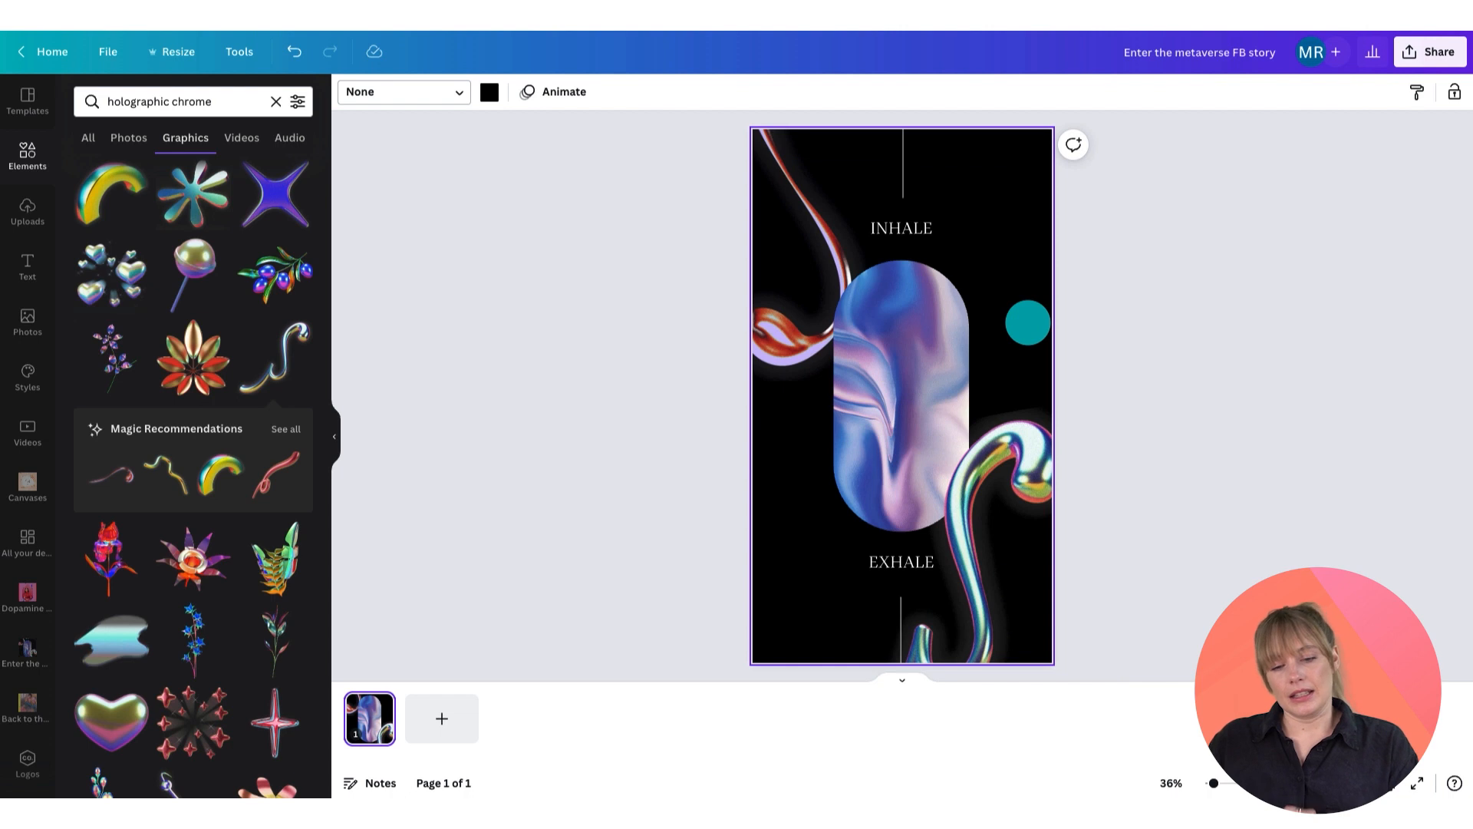
{"action": "left_click_drag", "start_coordinate": [1013, 321], "coordinate": [1029, 350]}
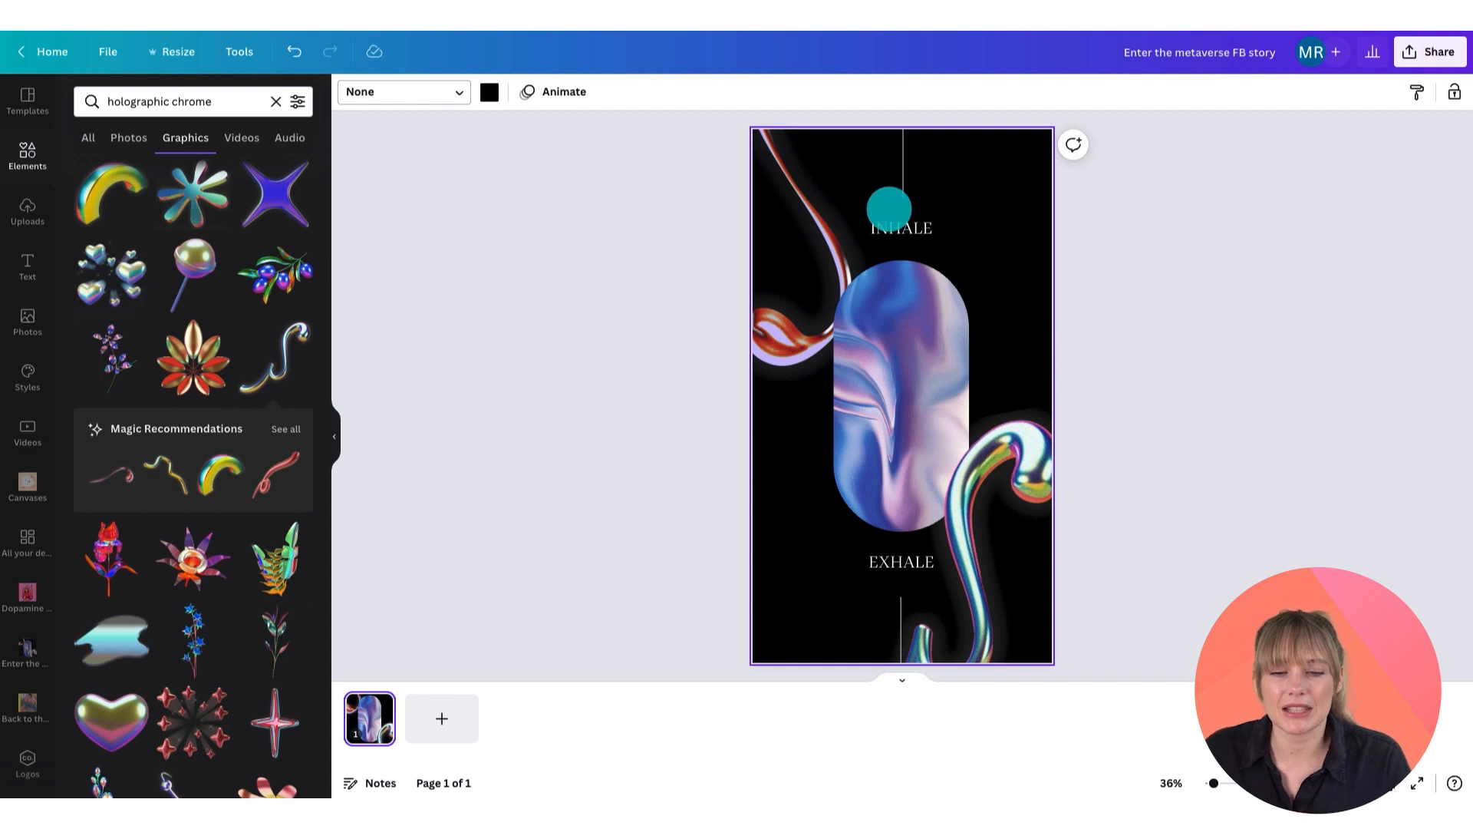